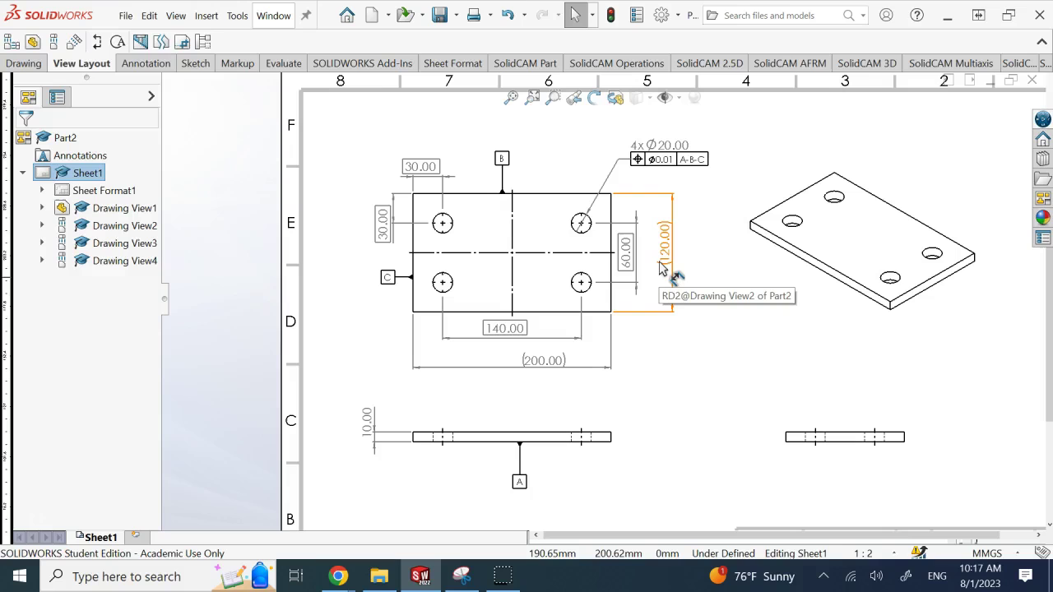
{"action": "left_click", "coordinate": [539, 361]}
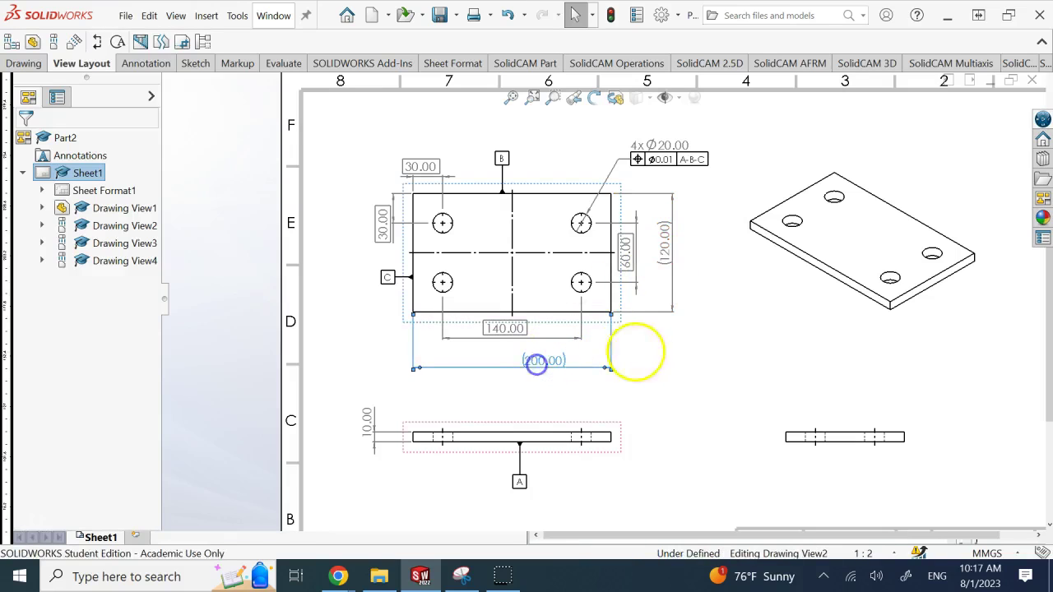
{"action": "left_click", "coordinate": [848, 200]}
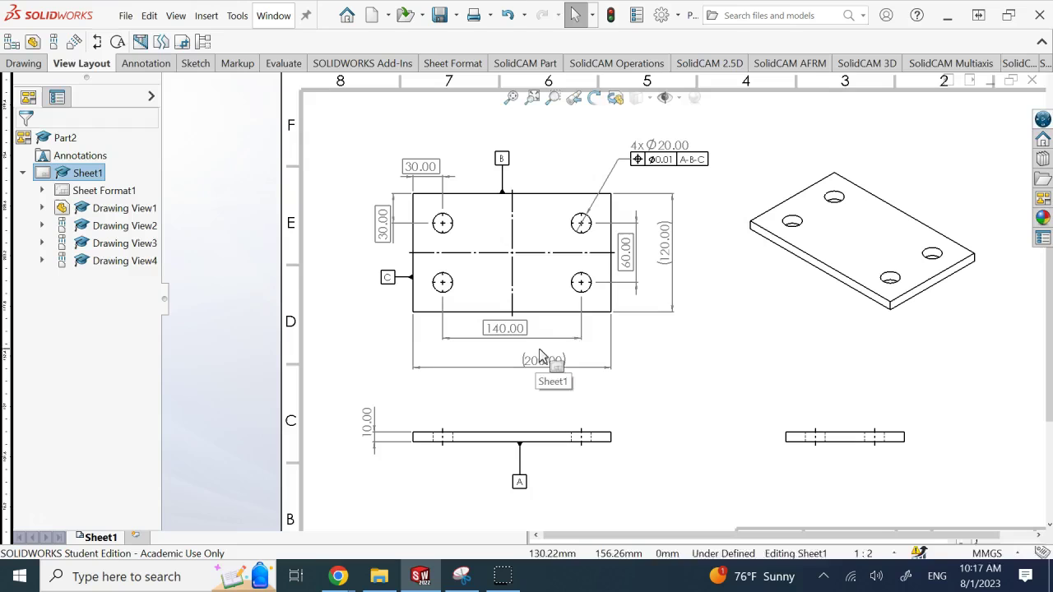
{"action": "left_click", "coordinate": [736, 337]}
{"action": "left_click", "coordinate": [542, 366]}
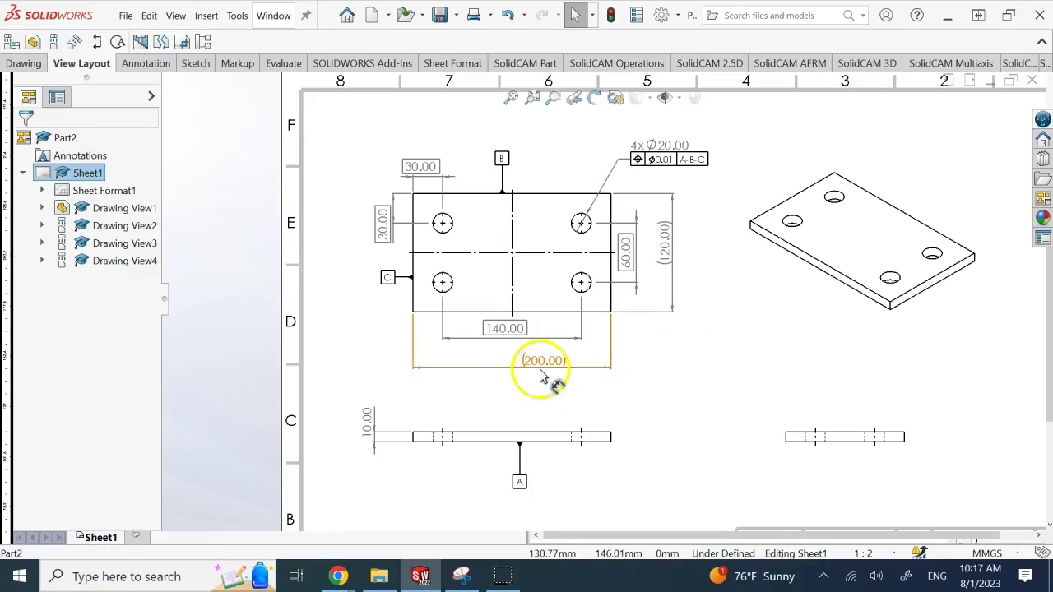
{"action": "left_click", "coordinate": [665, 248]}
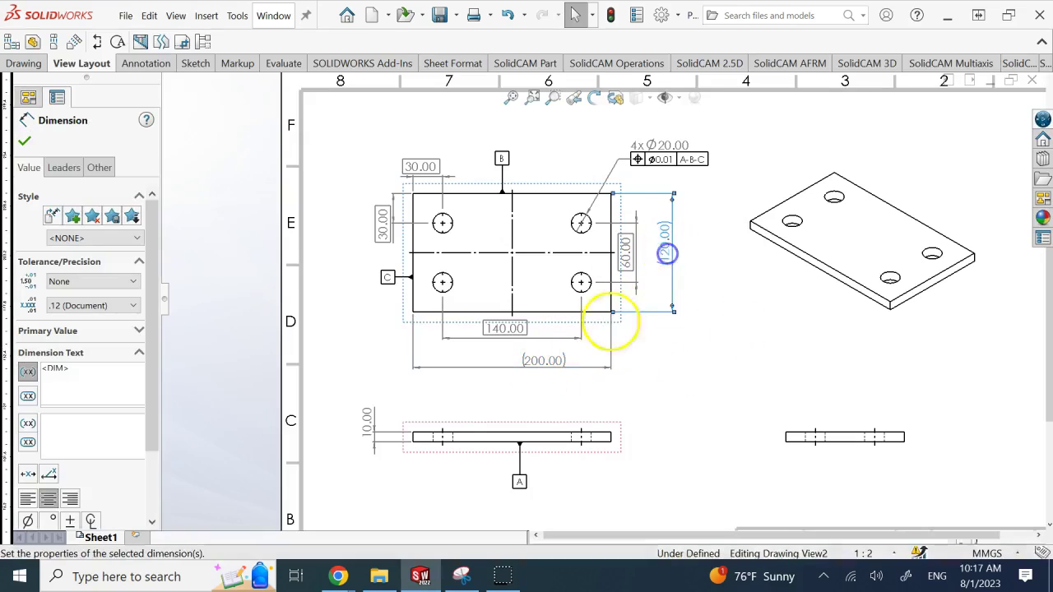
{"action": "left_click", "coordinate": [545, 363]}
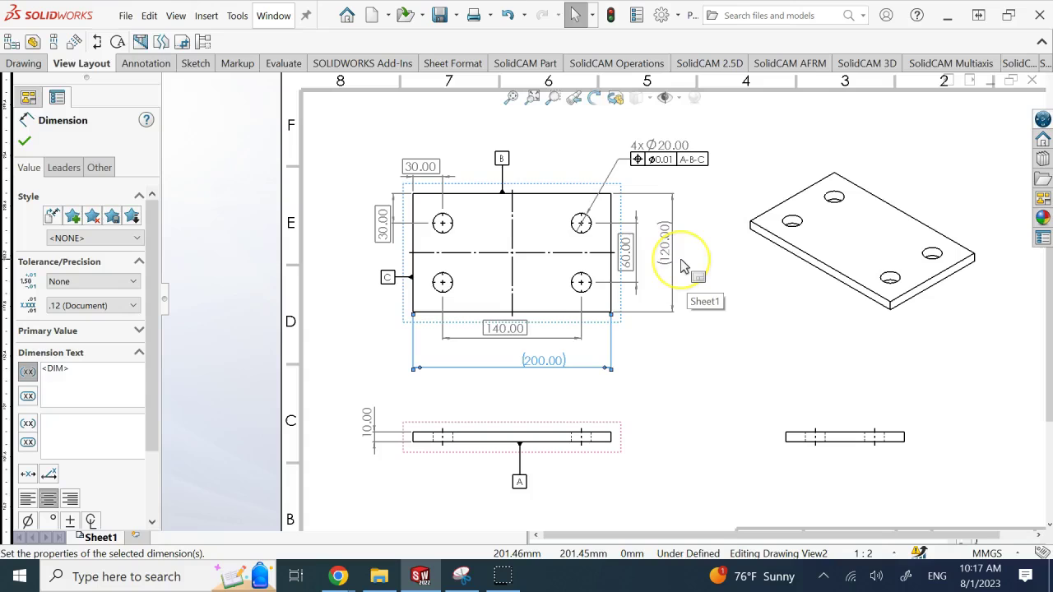
{"action": "left_click", "coordinate": [694, 338]}
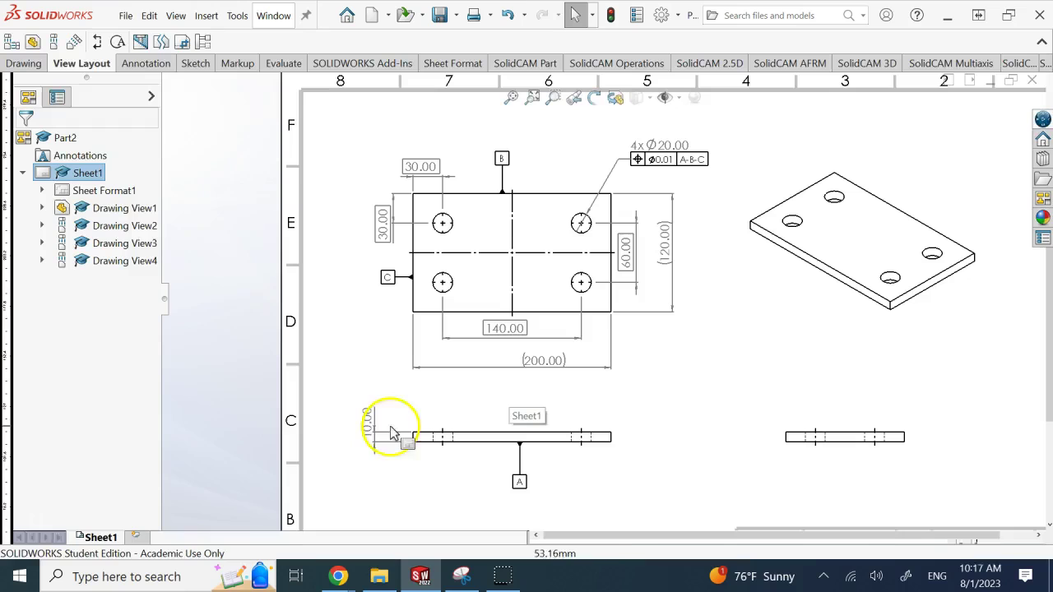
{"action": "left_click", "coordinate": [366, 417]}
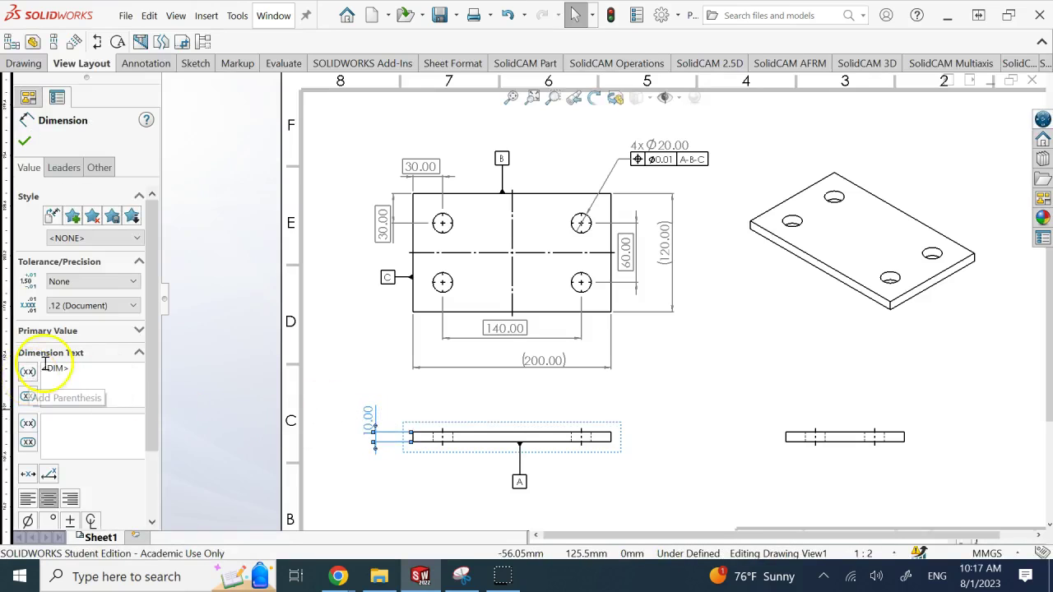
{"action": "left_click", "coordinate": [50, 395]}
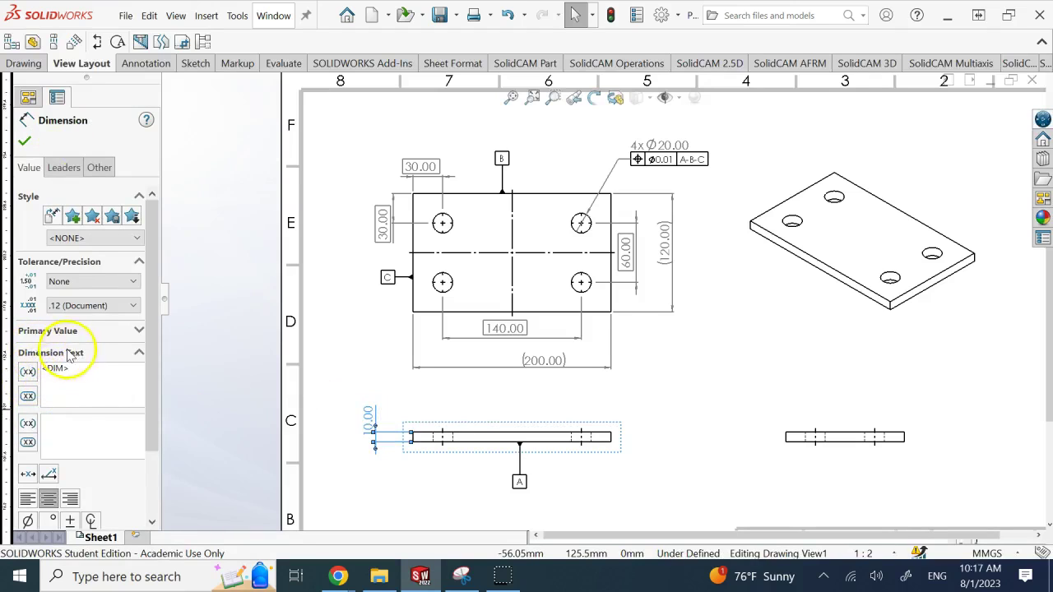
{"action": "left_click", "coordinate": [29, 371]}
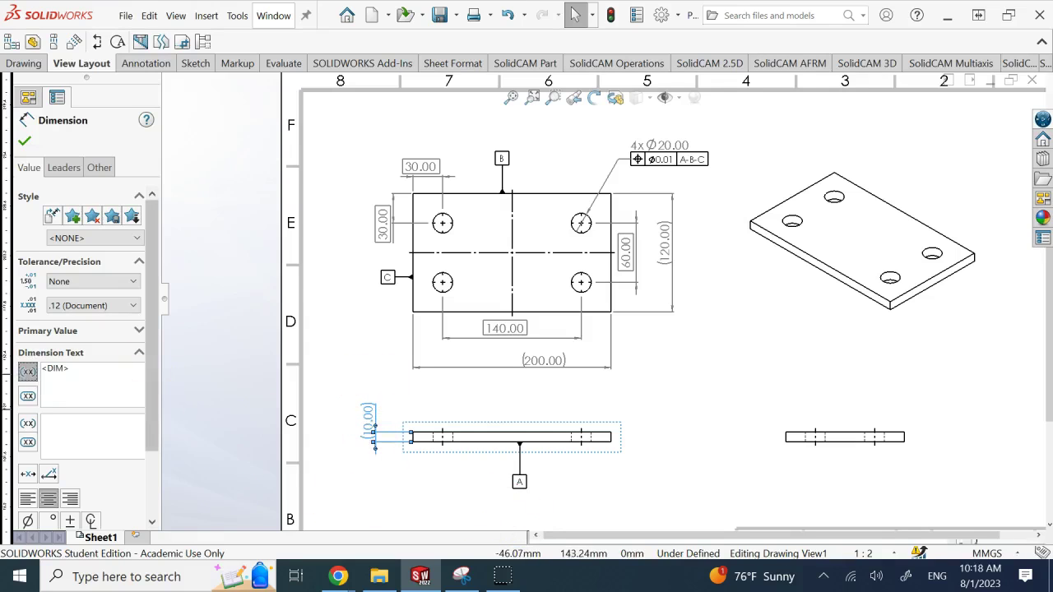
{"action": "left_click", "coordinate": [27, 375]}
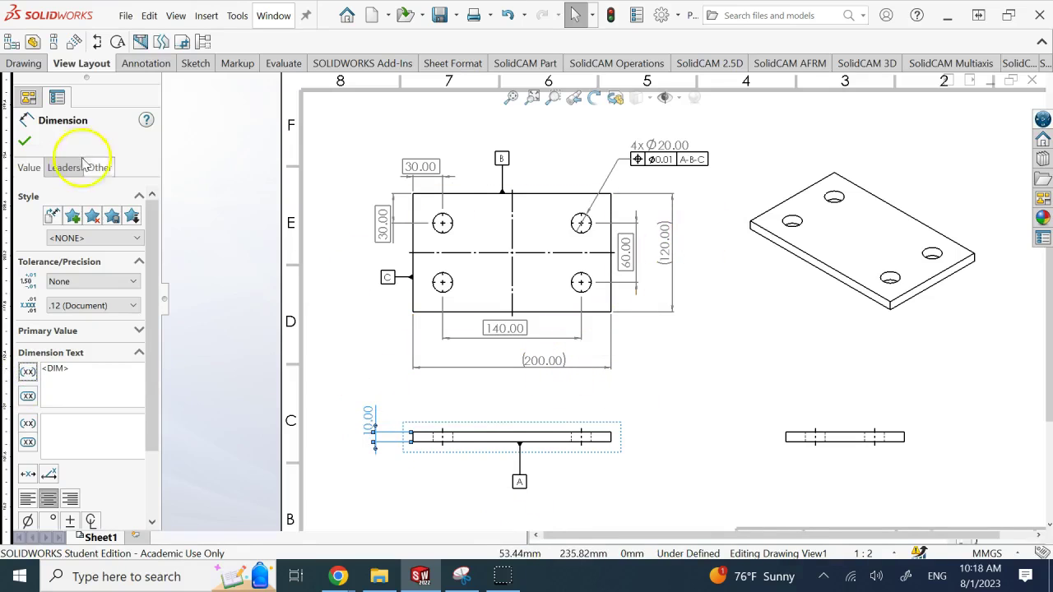
{"action": "left_click", "coordinate": [25, 143]}
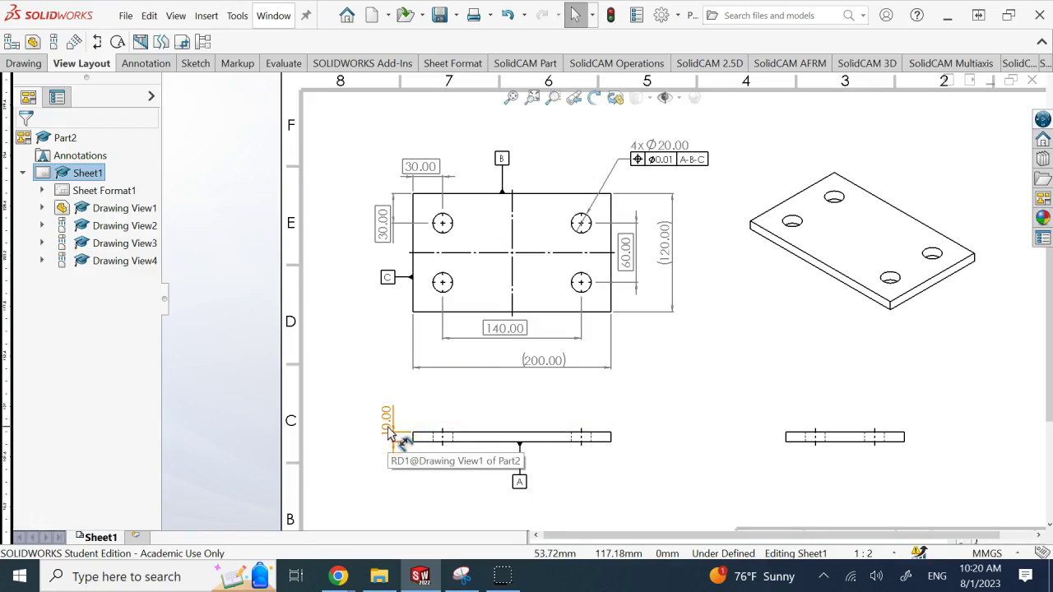
Apply a Bilateral tolerance of +0.01 mm / -0.02 mm to the 10.00 side-view thickness dimension.
{"action": "middle_click", "coordinate": [564, 430]}
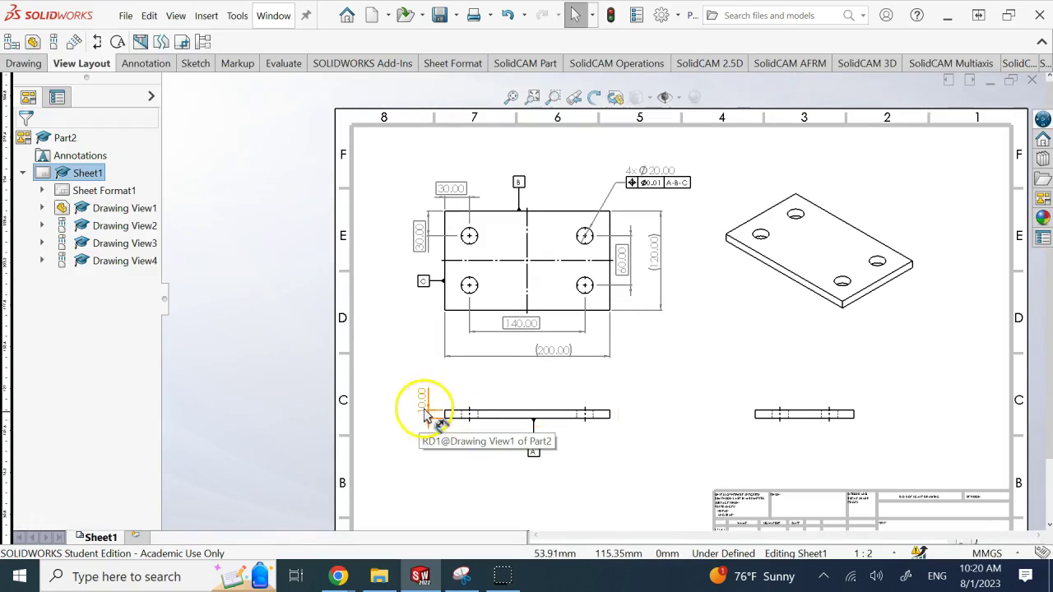
{"action": "scroll", "coordinate": [716, 494], "scroll_direction": "up", "scroll_amount": 2}
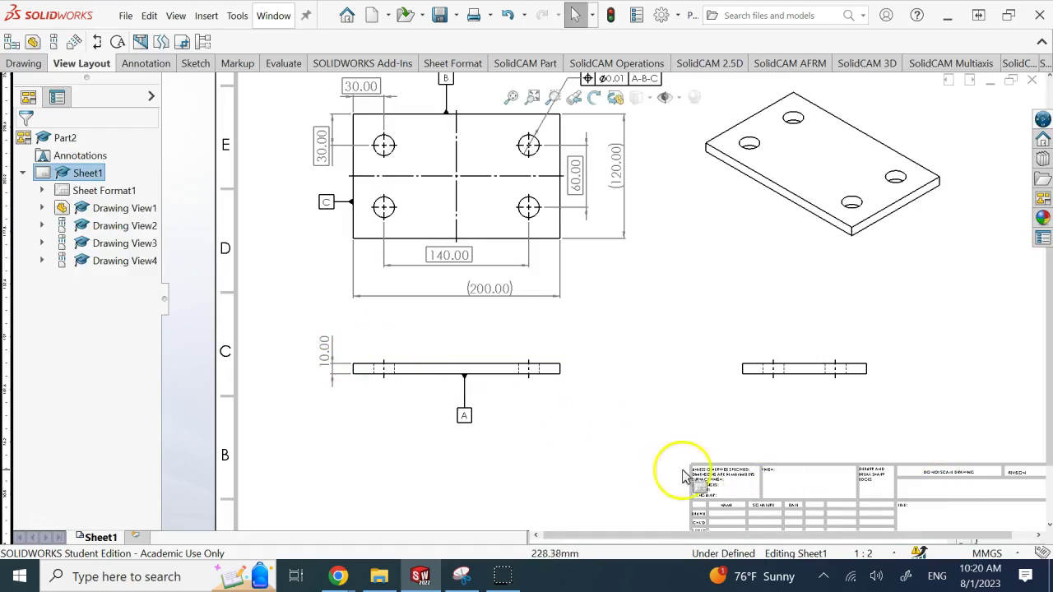
{"action": "left_click", "coordinate": [325, 350]}
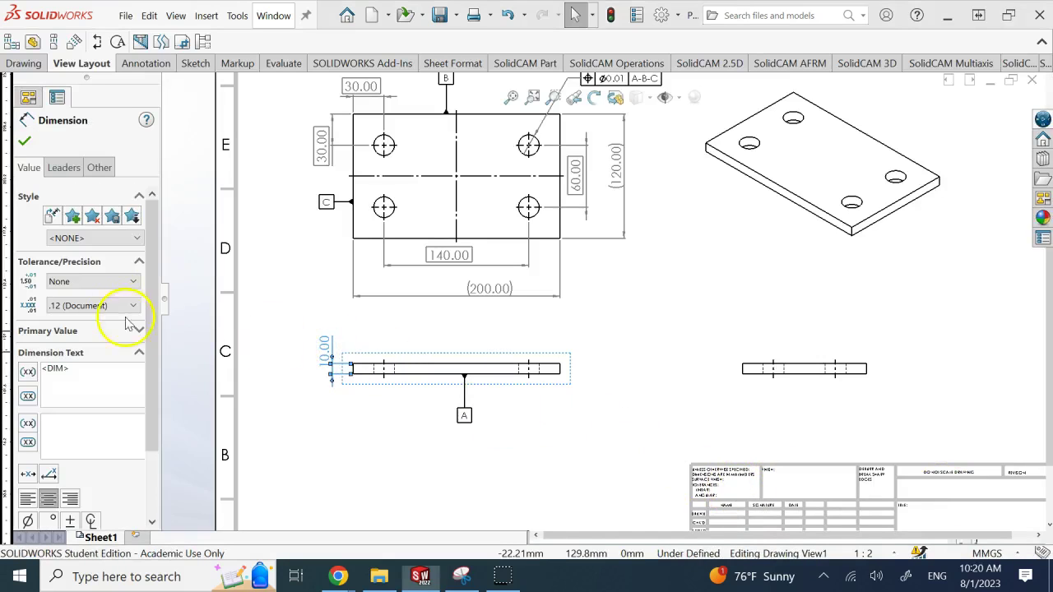
{"action": "left_click", "coordinate": [104, 281]}
{"action": "left_click", "coordinate": [86, 315]}
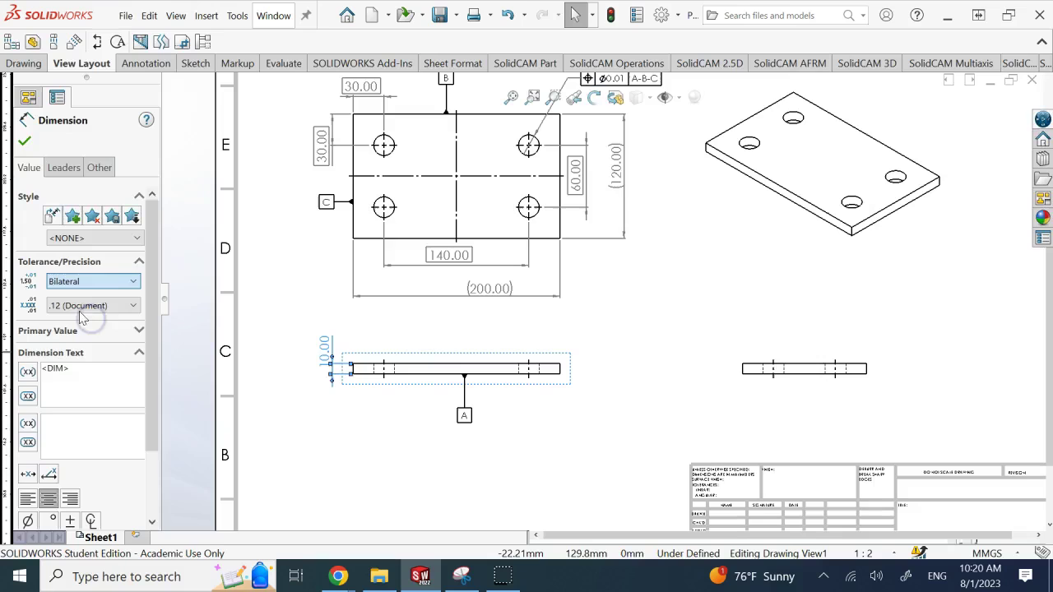
{"action": "left_click", "coordinate": [69, 305]}
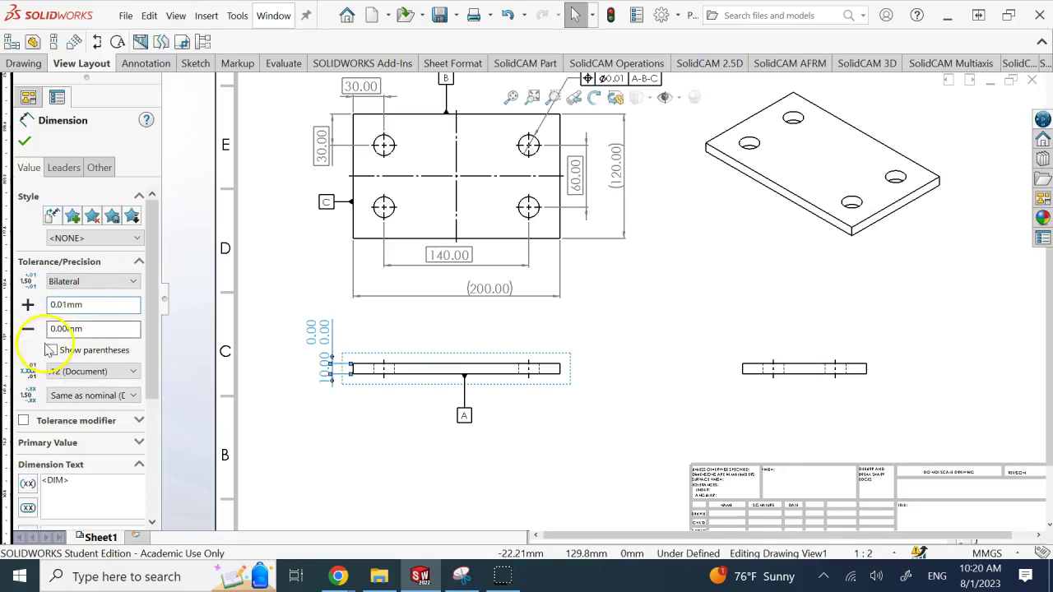
{"action": "left_click", "coordinate": [67, 328]}
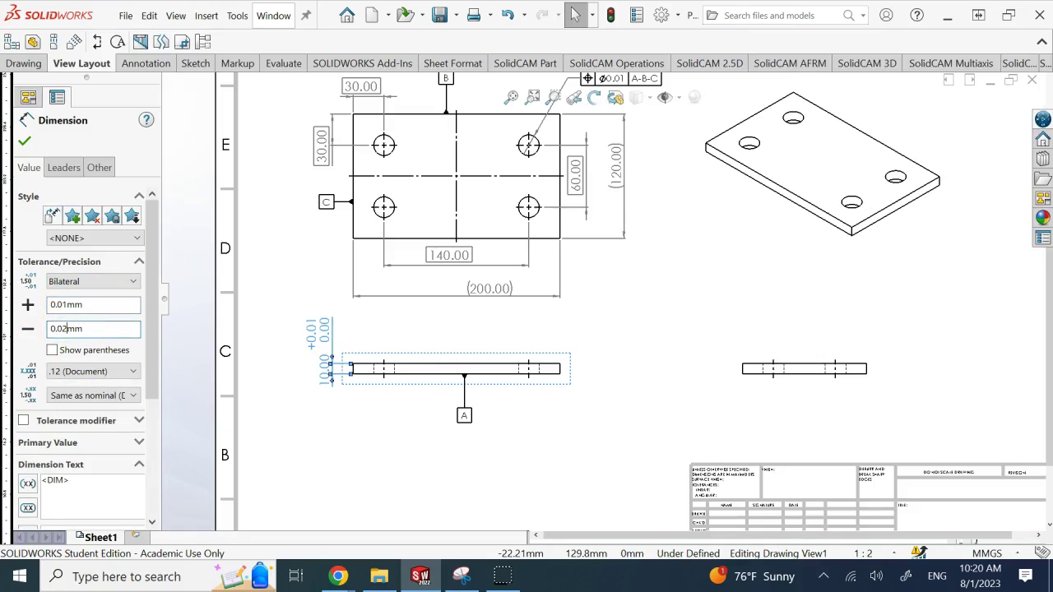
{"action": "left_click", "coordinate": [24, 141]}
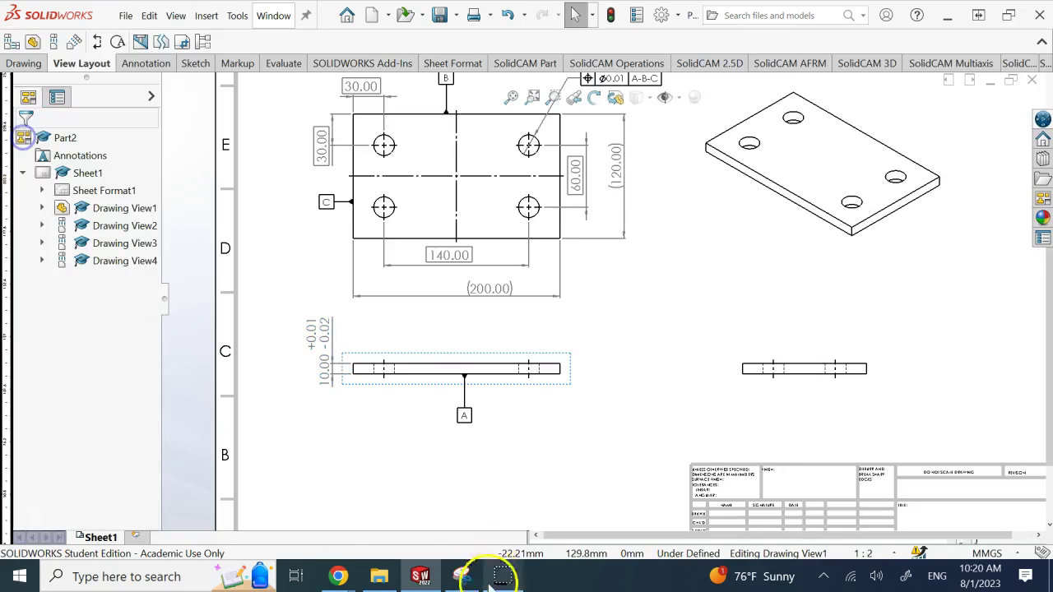
{"action": "left_click", "coordinate": [371, 419]}
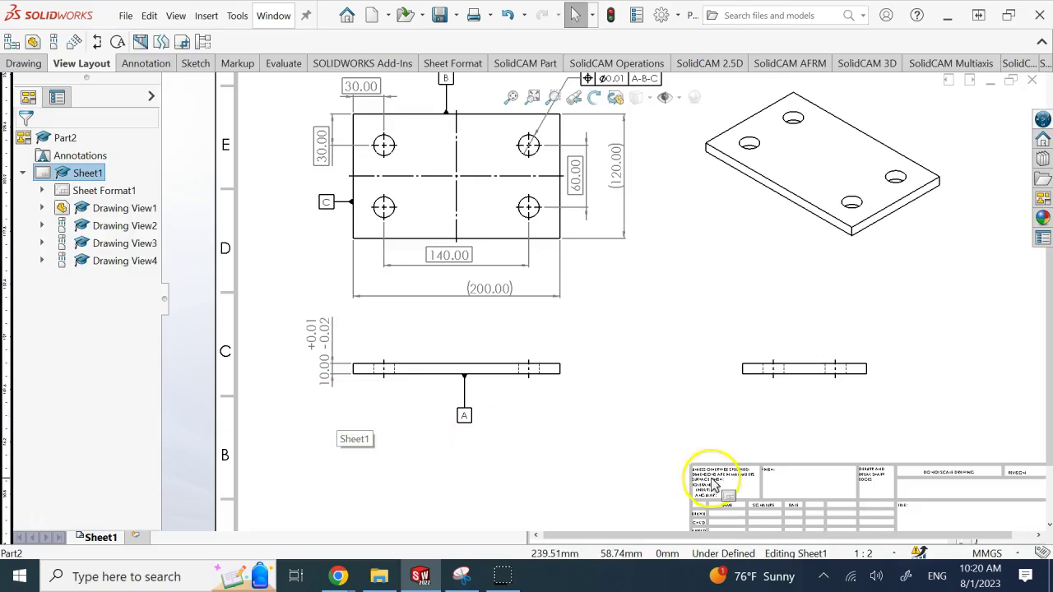
Switch the drawing sheet to Edit Sheet Format to reach the title block.
{"action": "right_click", "coordinate": [115, 189]}
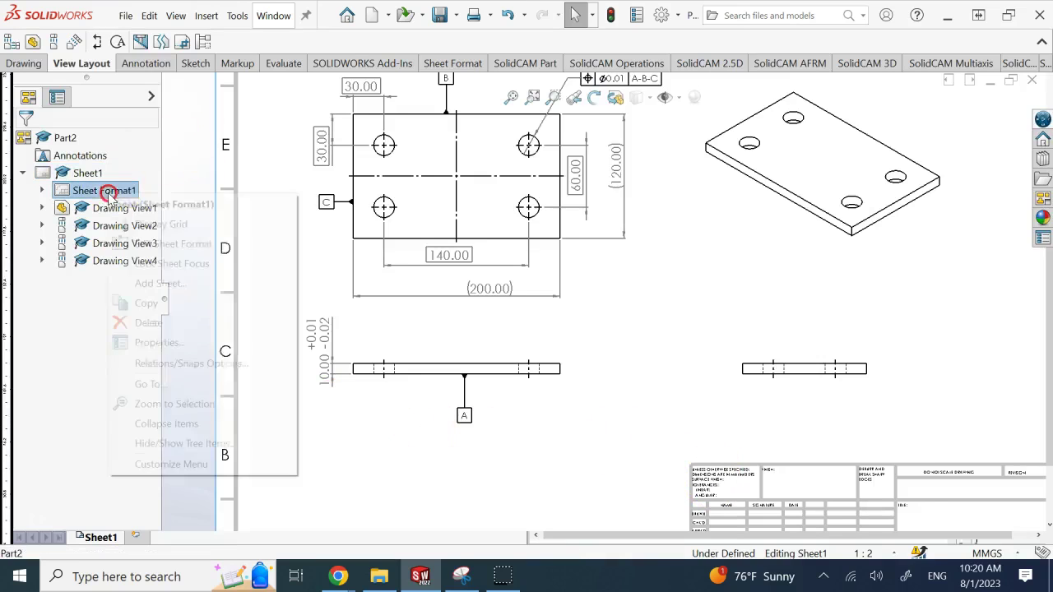
{"action": "left_click", "coordinate": [152, 241]}
{"action": "scroll", "coordinate": [641, 493], "scroll_direction": "down", "scroll_amount": 6}
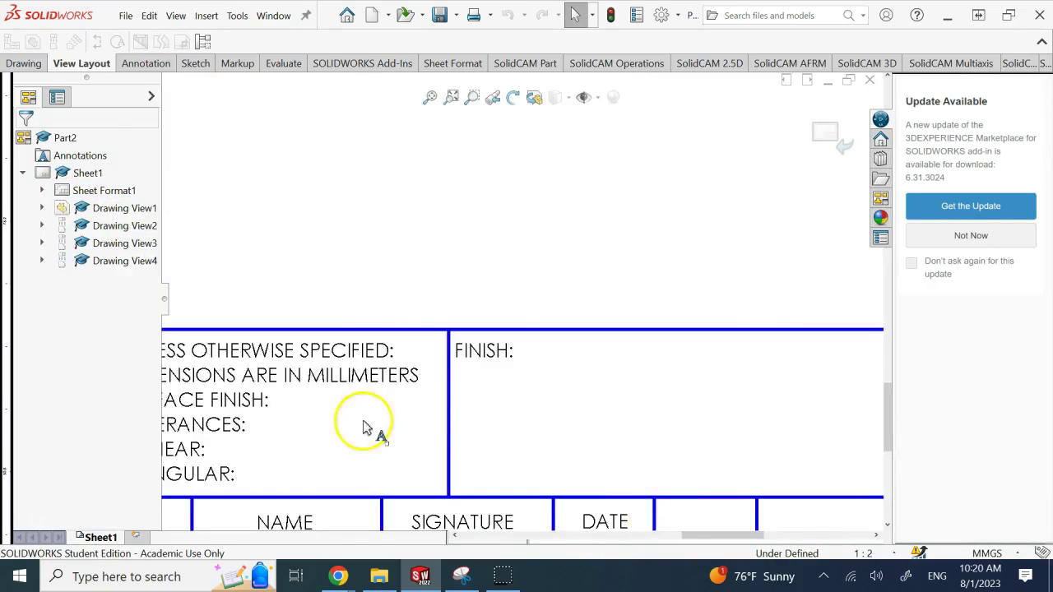
{"action": "scroll", "coordinate": [436, 345], "scroll_direction": "down", "scroll_amount": 3}
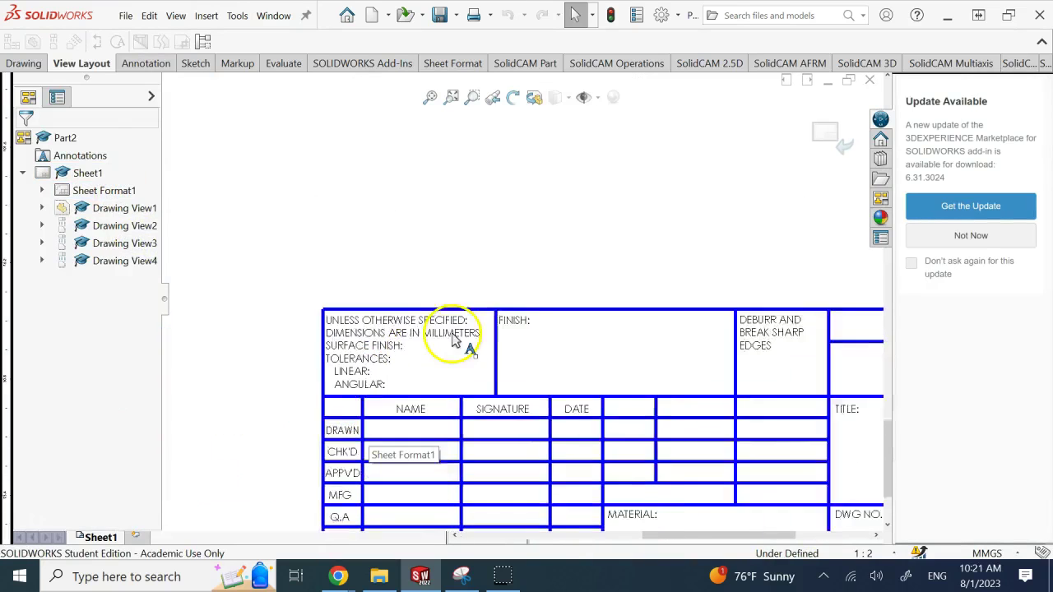
Add +-0.01 after LINEAR: and +-1 deg after ANGULAR: in the title-block tolerance note.
{"action": "double_click", "coordinate": [395, 329]}
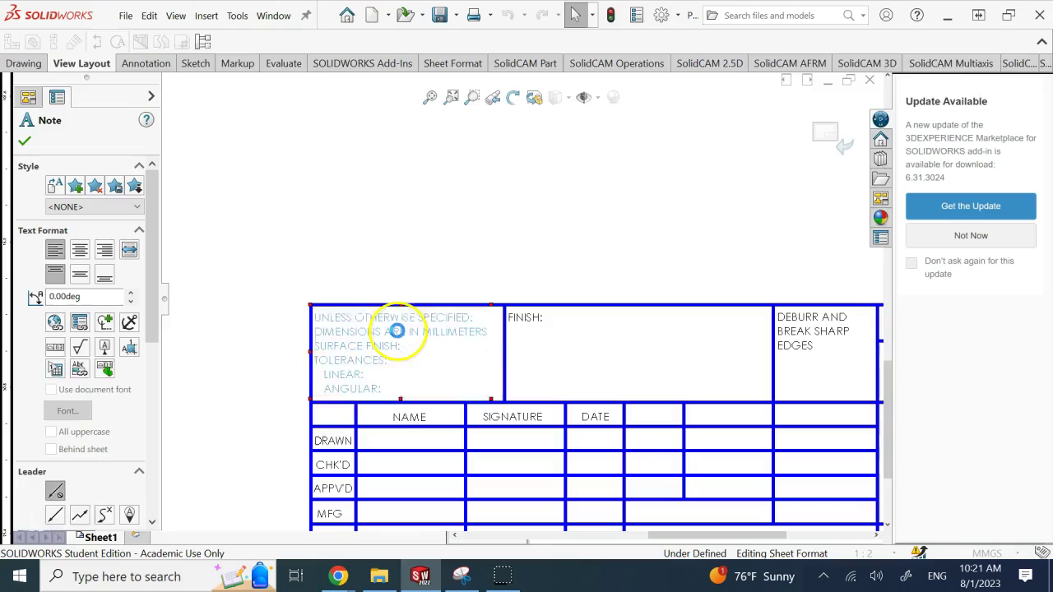
{"action": "left_click", "coordinate": [380, 386]}
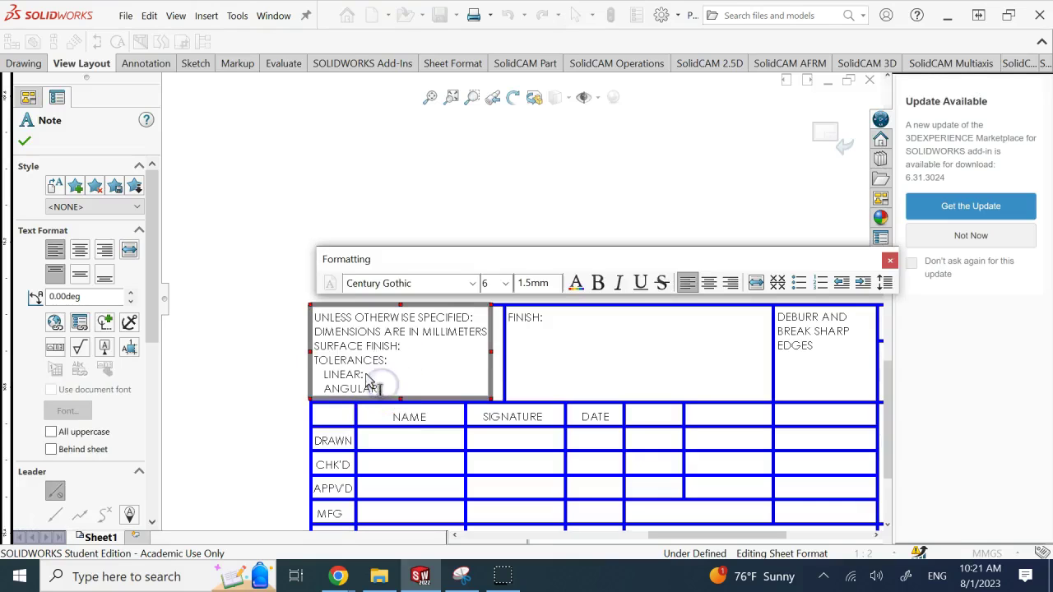
{"action": "left_click", "coordinate": [364, 374]}
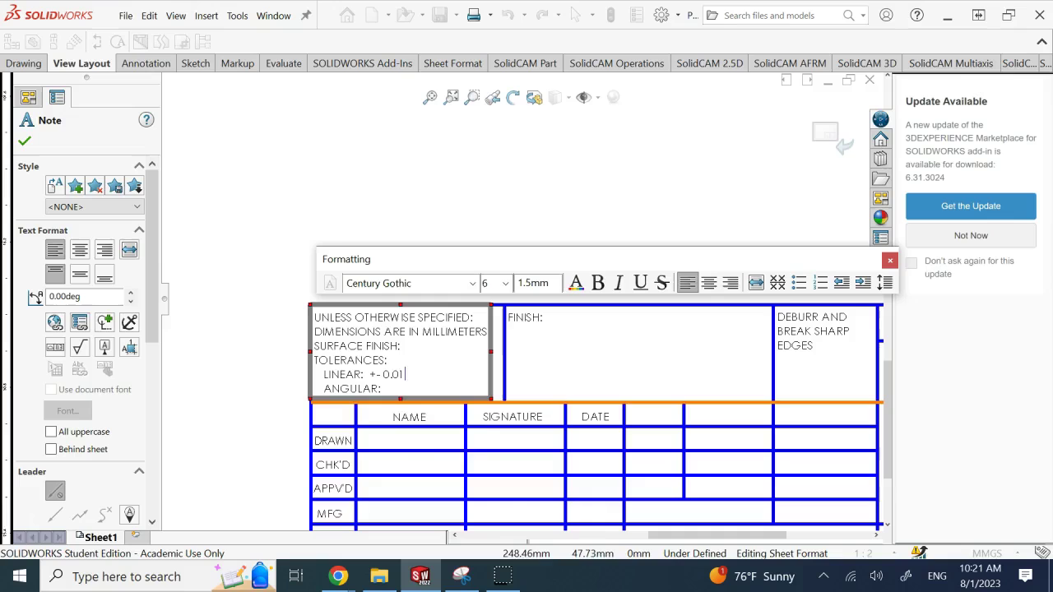
{"action": "left_click", "coordinate": [396, 390]}
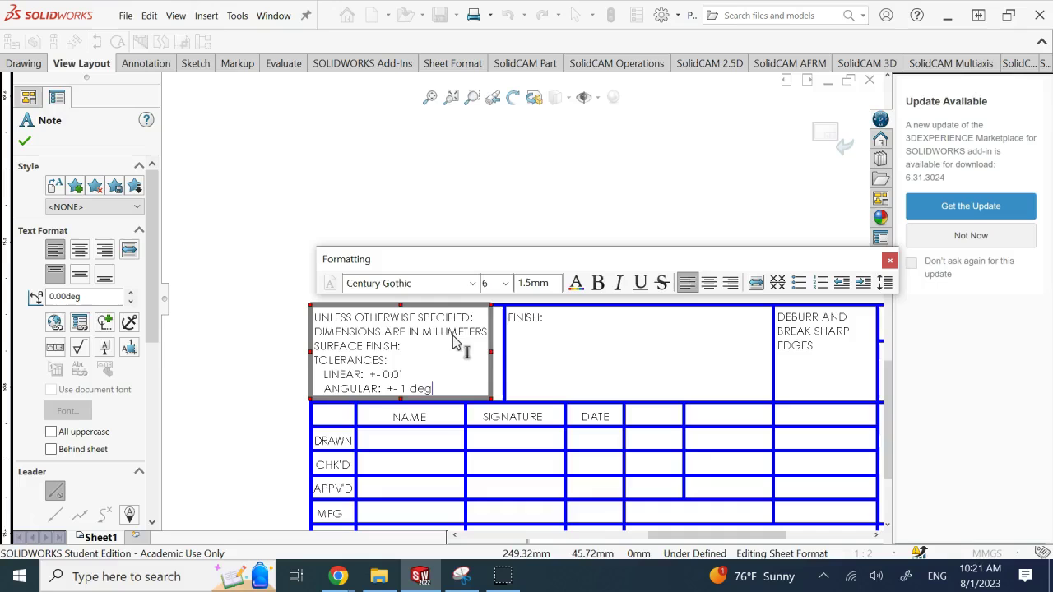
{"action": "left_click", "coordinate": [889, 262]}
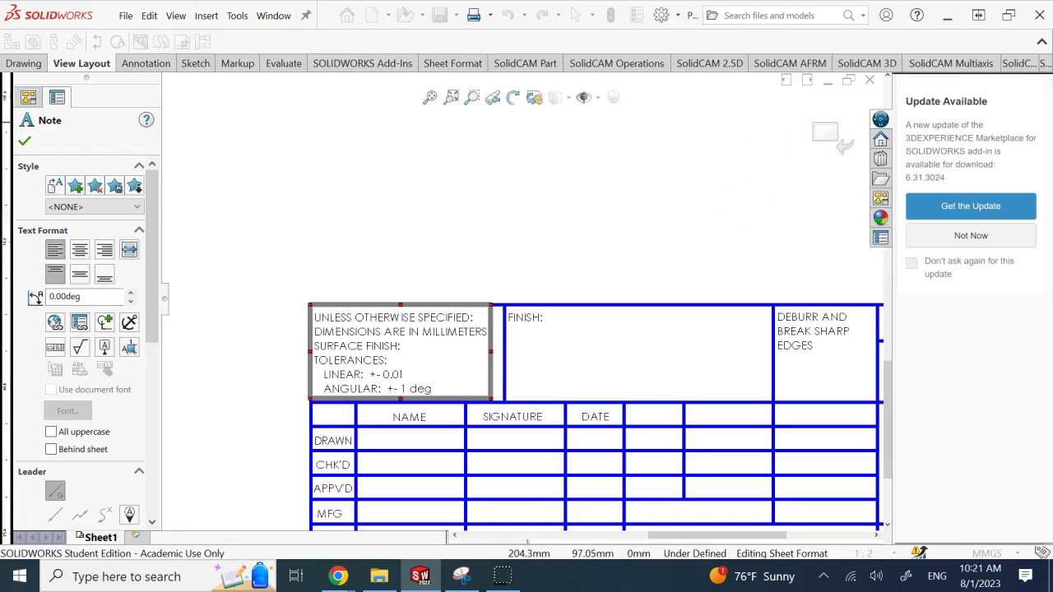
Exit sheet-format editing and reposition the +0.01/-0.02 tolerance text on the 10.00 dimension.
{"action": "left_click", "coordinate": [27, 144]}
{"action": "left_click", "coordinate": [829, 134]}
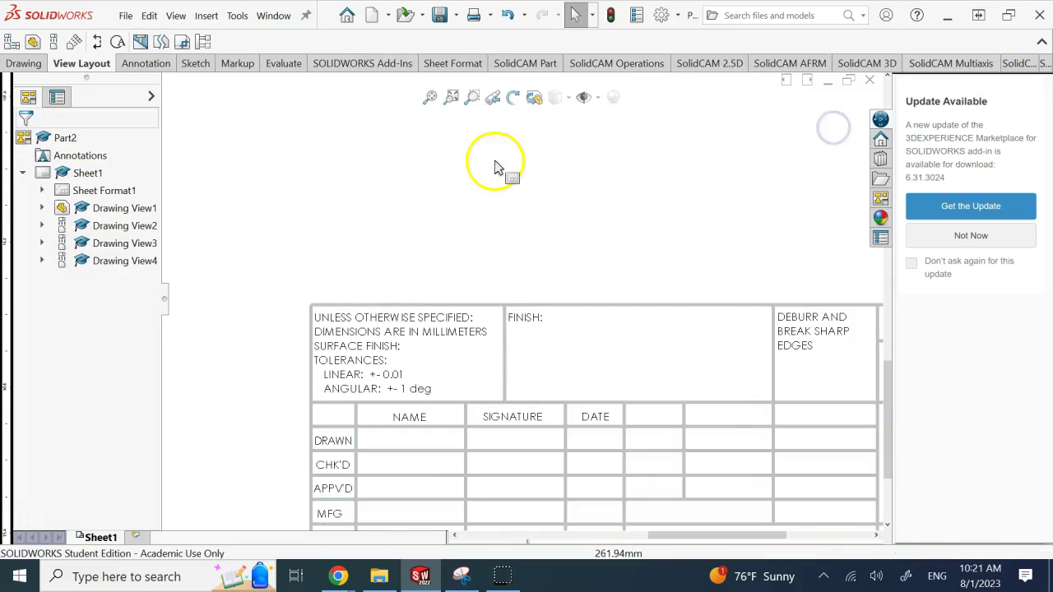
{"action": "scroll", "coordinate": [359, 193], "scroll_direction": "up", "scroll_amount": 5}
{"action": "scroll", "coordinate": [353, 287], "scroll_direction": "down", "scroll_amount": 5}
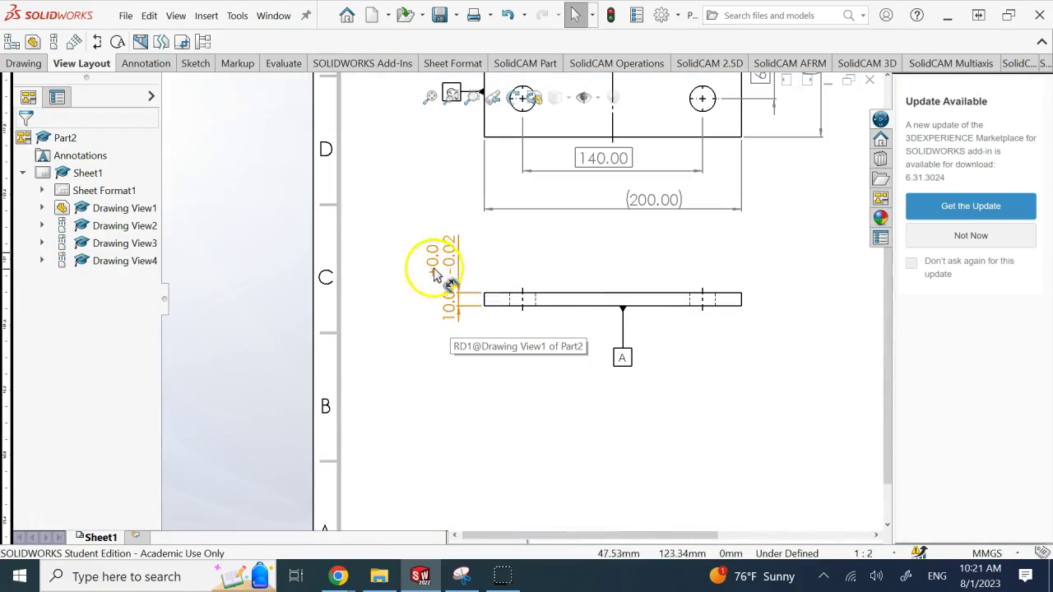
{"action": "mouse_move", "coordinate": [431, 250]}
{"action": "left_mouse_down"}
{"action": "mouse_move", "coordinate": [458, 277]}
{"action": "mouse_move", "coordinate": [454, 251]}
{"action": "left_mouse_up"}
Check the 4x Ø20.00 callout and 60.00 dimension, then select the vertical 30.00 dimension.
{"action": "scroll", "coordinate": [606, 280], "scroll_direction": "up", "scroll_amount": 3}
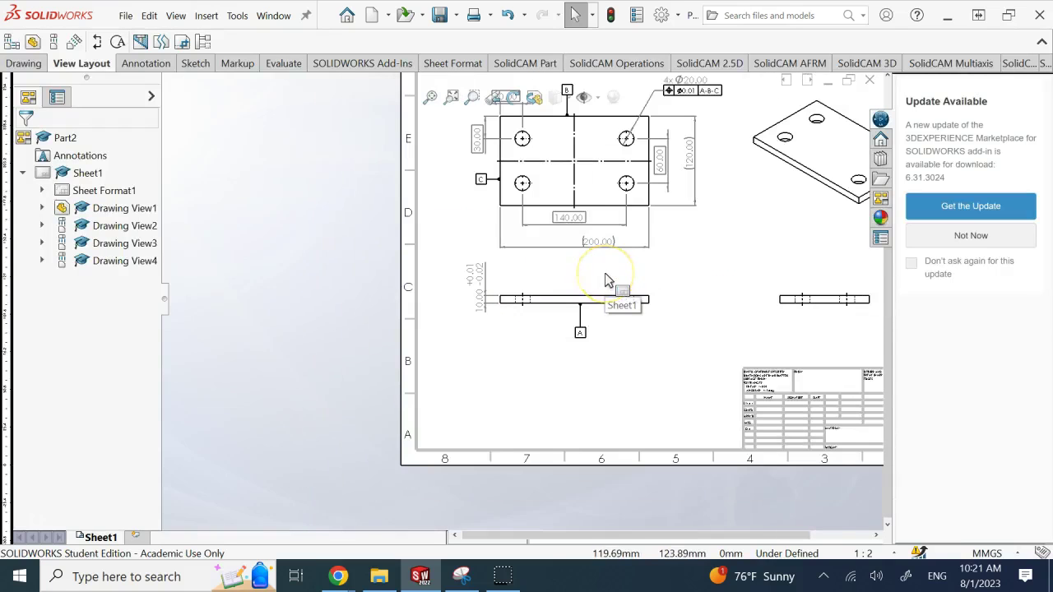
{"action": "scroll", "coordinate": [653, 111], "scroll_direction": "down", "scroll_amount": 3}
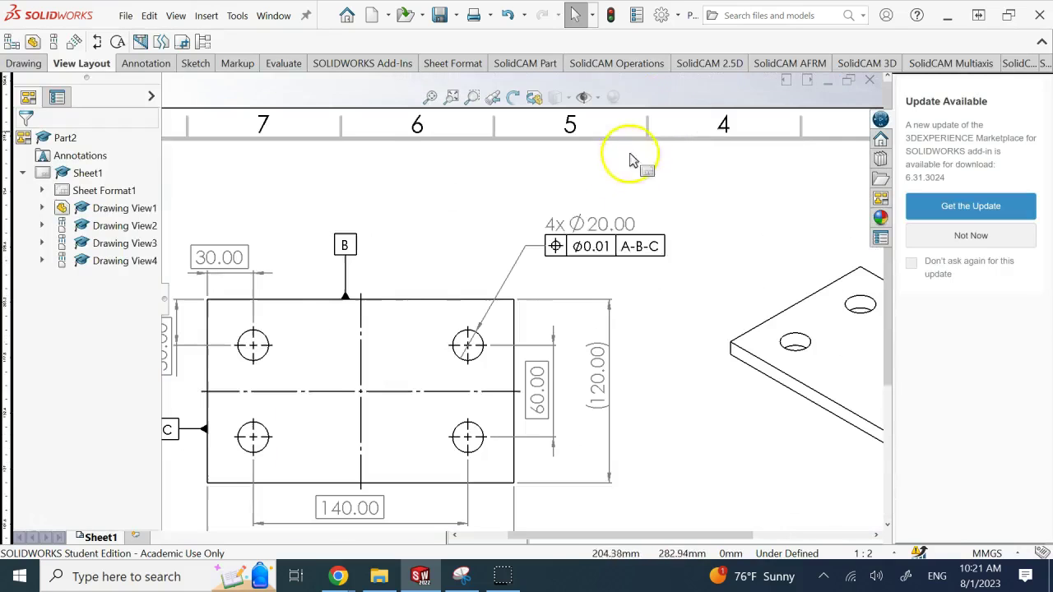
{"action": "left_click", "coordinate": [625, 234]}
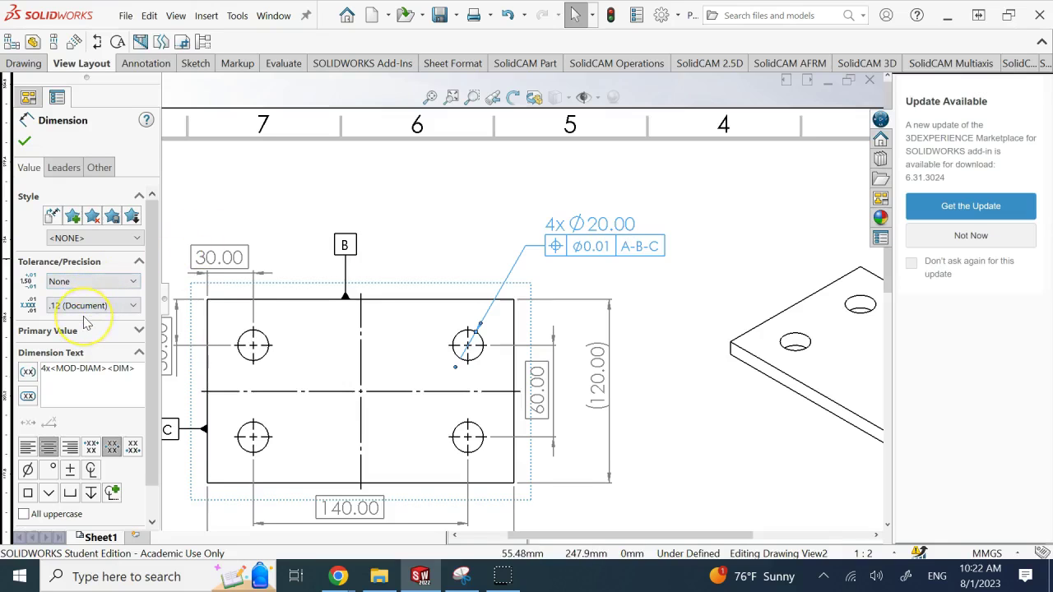
{"action": "left_click", "coordinate": [656, 305]}
{"action": "scroll", "coordinate": [650, 305], "scroll_direction": "up", "scroll_amount": 2}
{"action": "scroll", "coordinate": [487, 347], "scroll_direction": "down", "scroll_amount": 2}
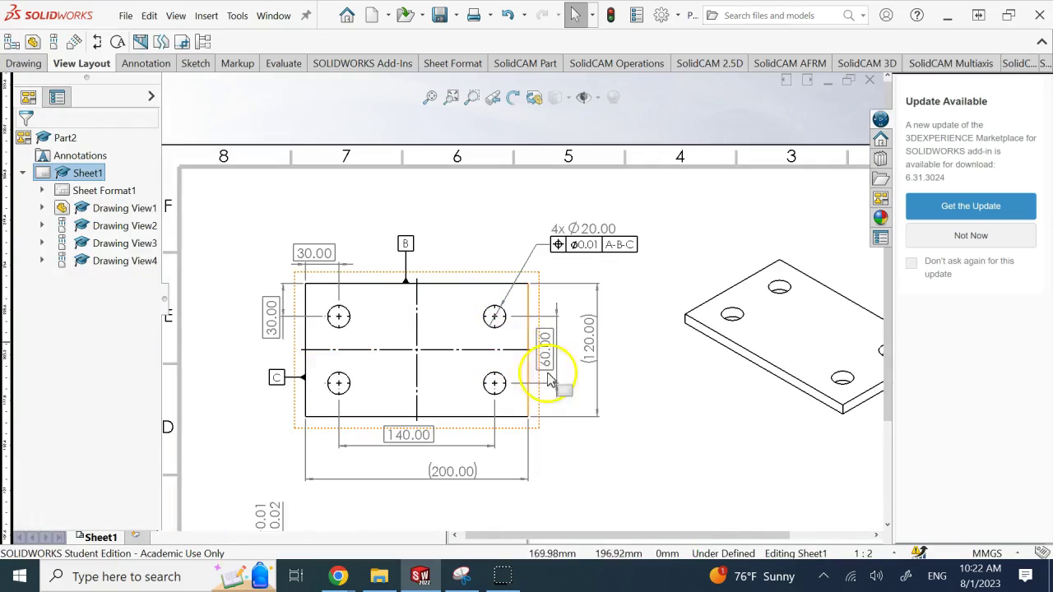
{"action": "left_click", "coordinate": [544, 352]}
{"action": "left_click", "coordinate": [278, 319]}
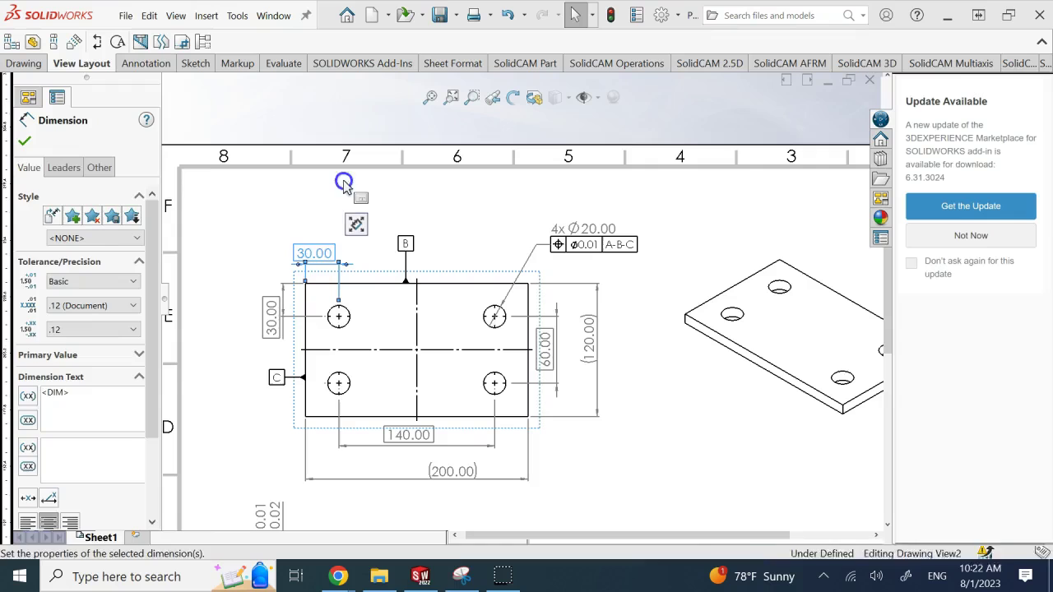
{"action": "key", "text": "Escape"}
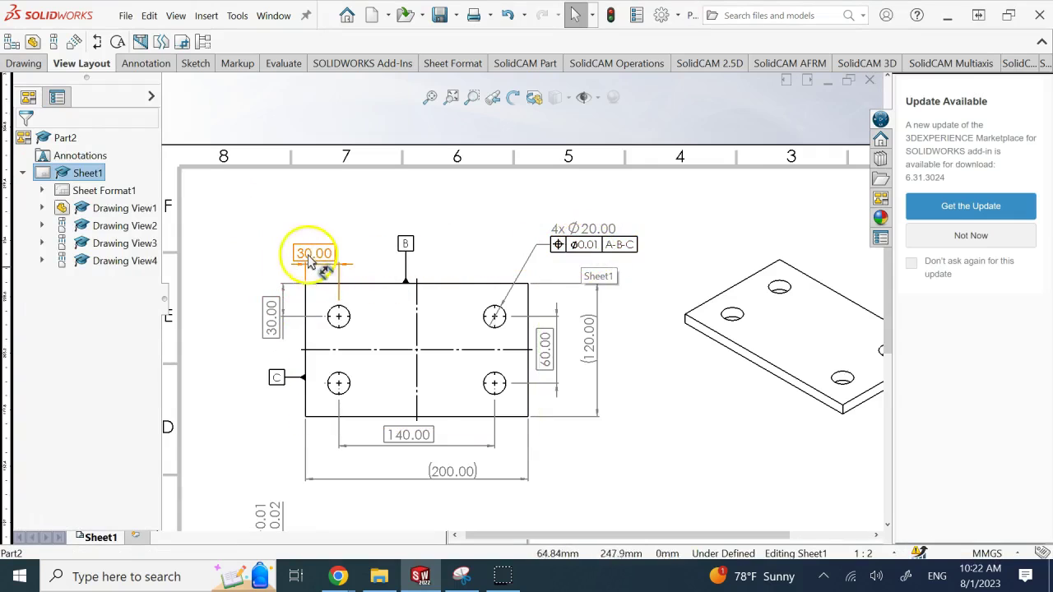
{"action": "left_click", "coordinate": [274, 317]}
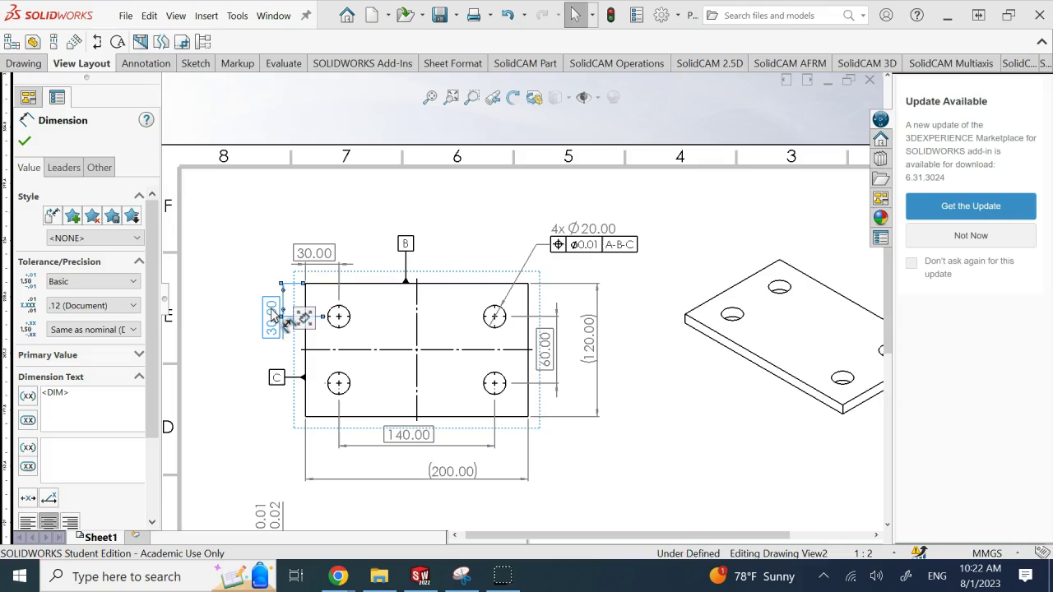
Confirm the vertical 30.00 dimension's Basic tolerance type, then delete that dimension.
{"action": "left_click", "coordinate": [122, 281]}
{"action": "left_click", "coordinate": [25, 142]}
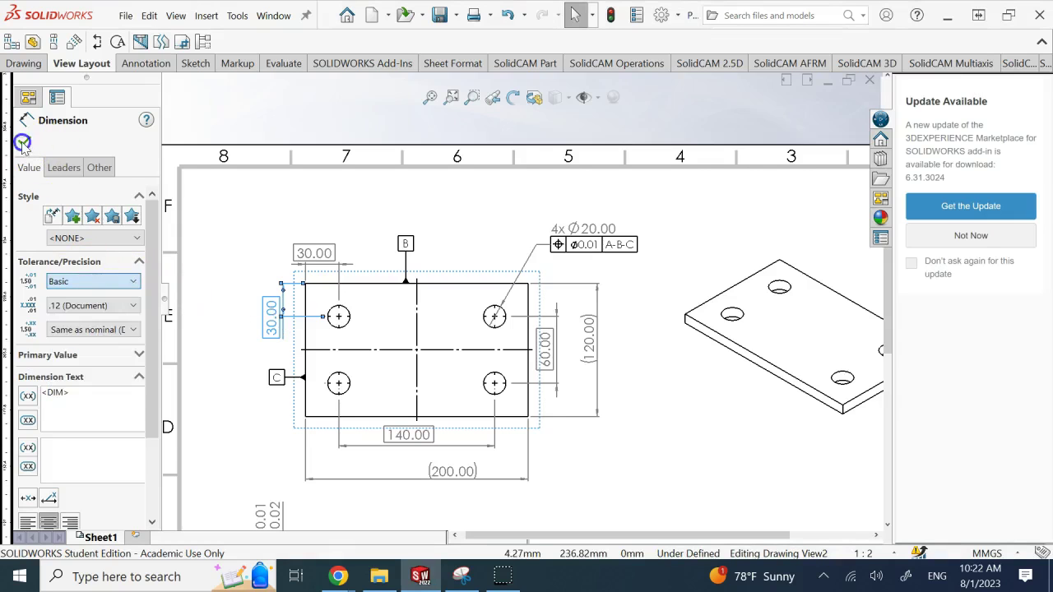
{"action": "left_click", "coordinate": [29, 142]}
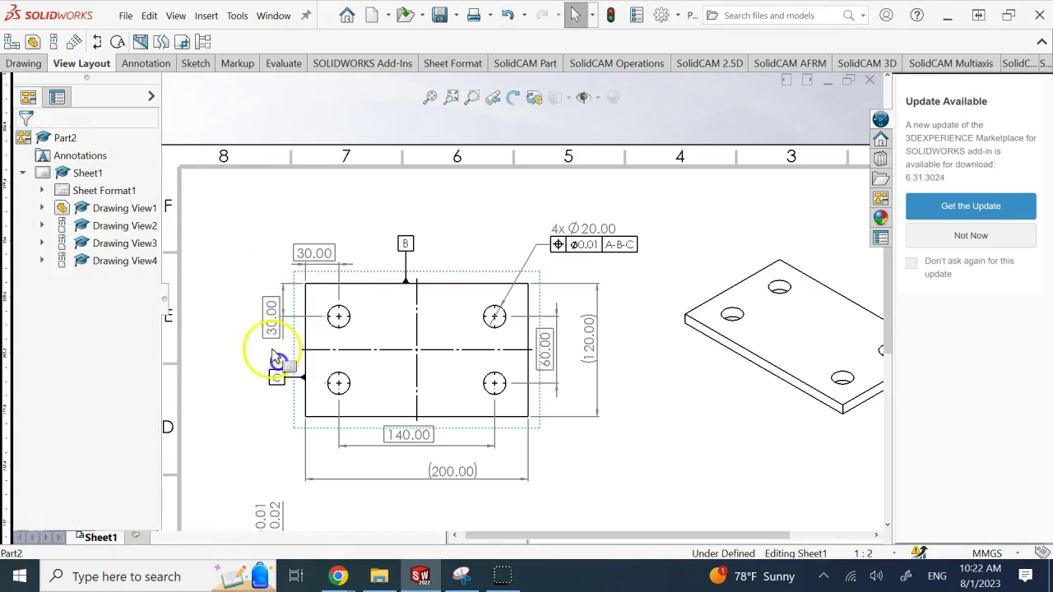
{"action": "left_click", "coordinate": [270, 318]}
{"action": "key", "text": "Delete"}
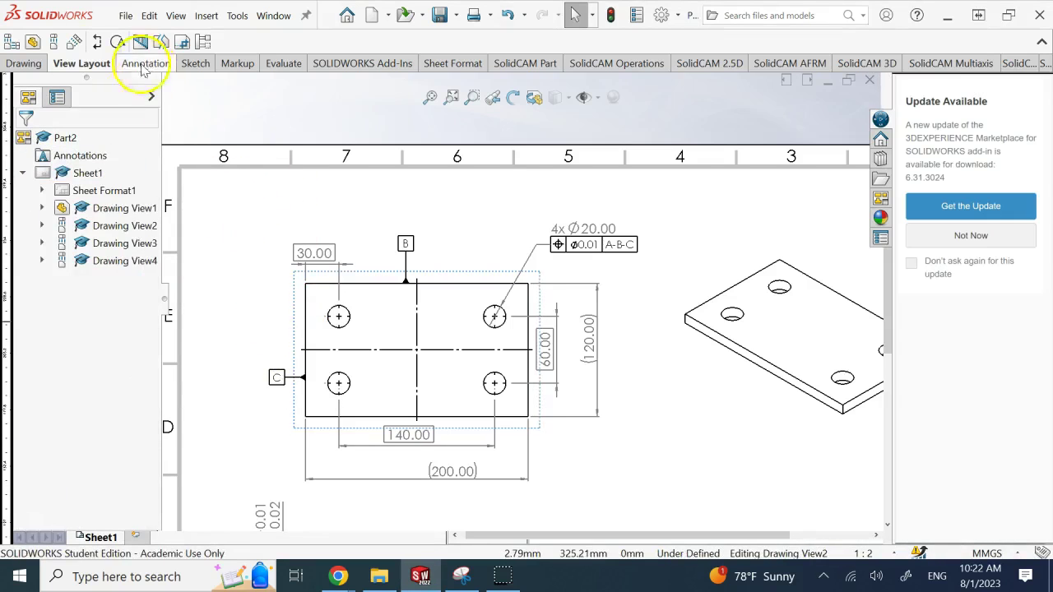
Redimension 30.00 from the upper-left hole to the top edge as a Basic dimension.
{"action": "left_click", "coordinate": [145, 63]}
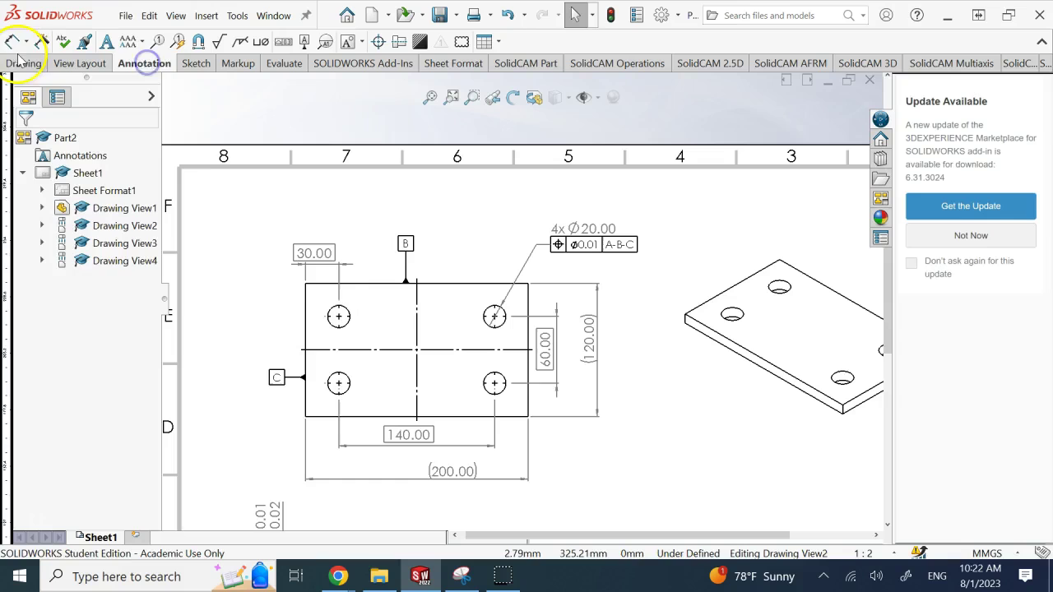
{"action": "left_click", "coordinate": [13, 42]}
{"action": "left_click", "coordinate": [350, 317]}
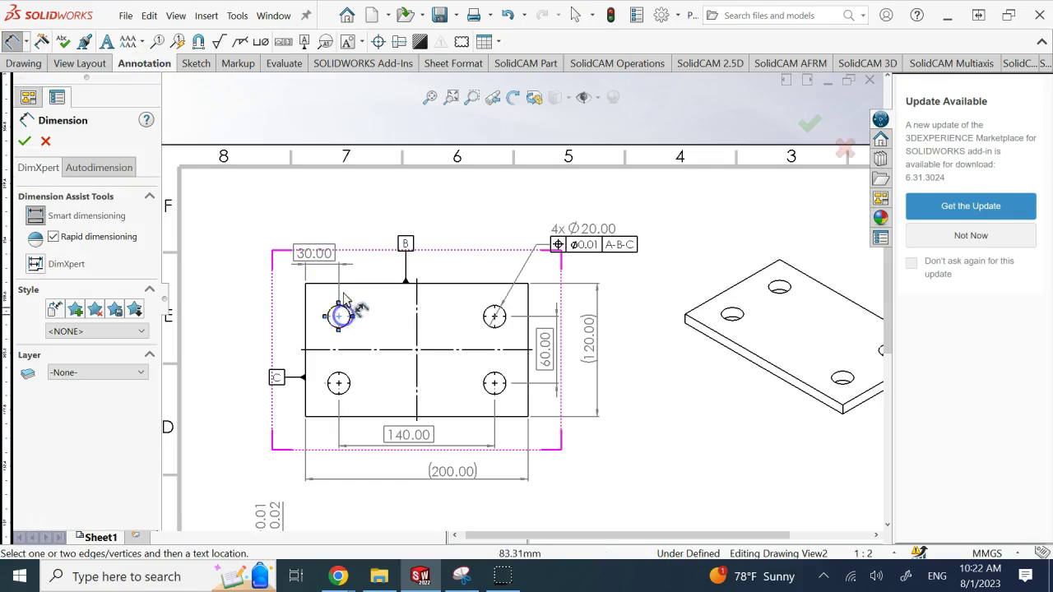
{"action": "left_click", "coordinate": [344, 283]}
{"action": "left_click", "coordinate": [277, 306]}
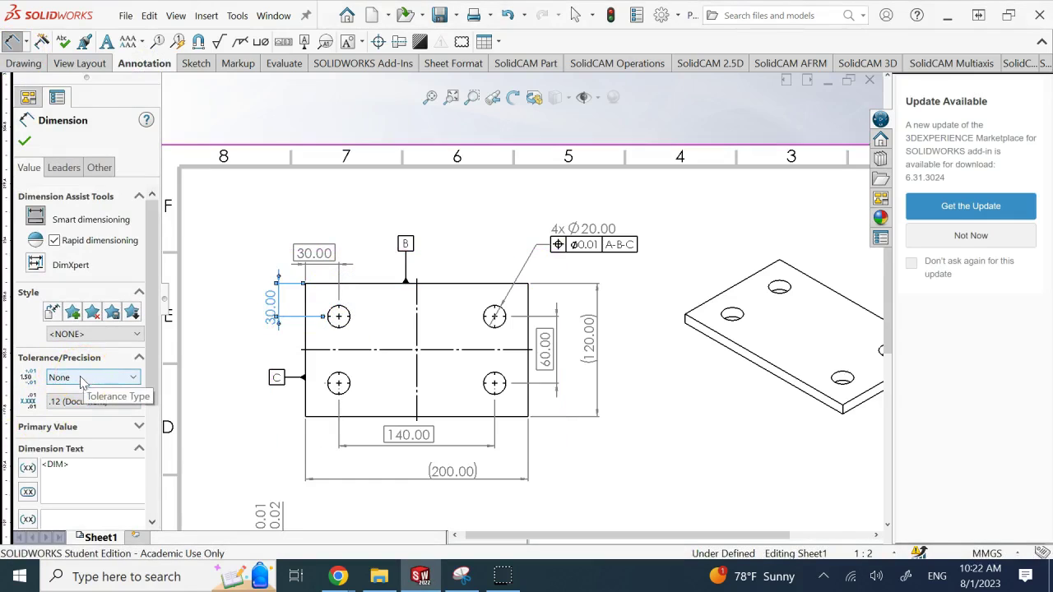
{"action": "left_click", "coordinate": [80, 379]}
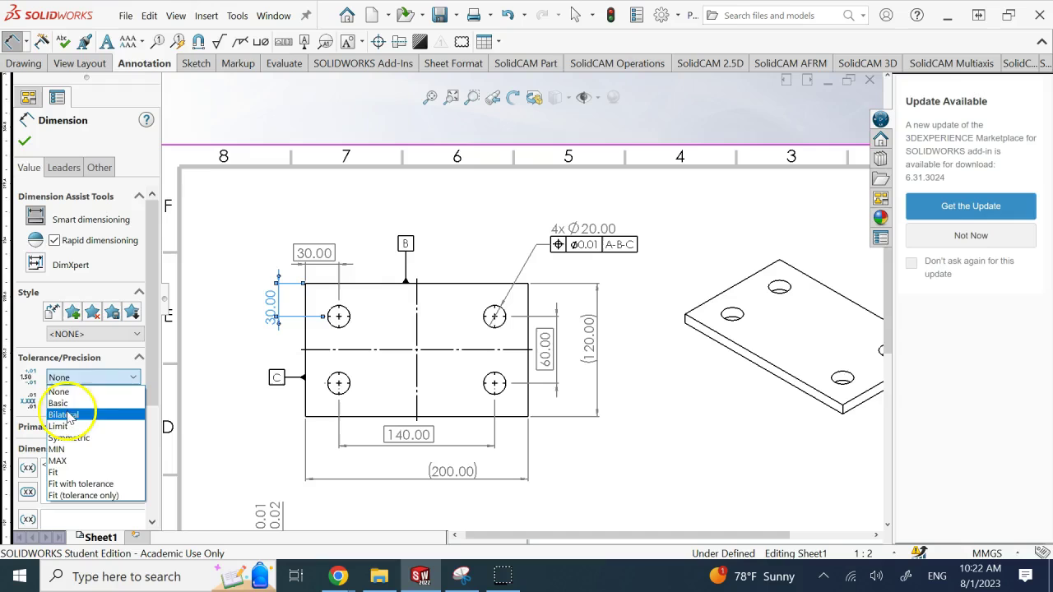
{"action": "left_click", "coordinate": [68, 404]}
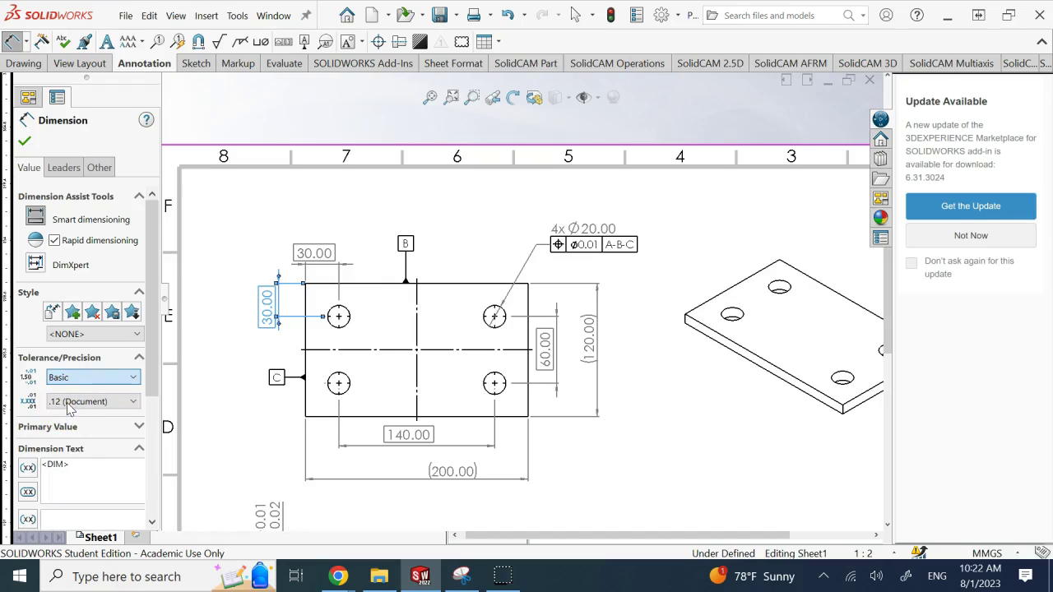
{"action": "left_click", "coordinate": [25, 140]}
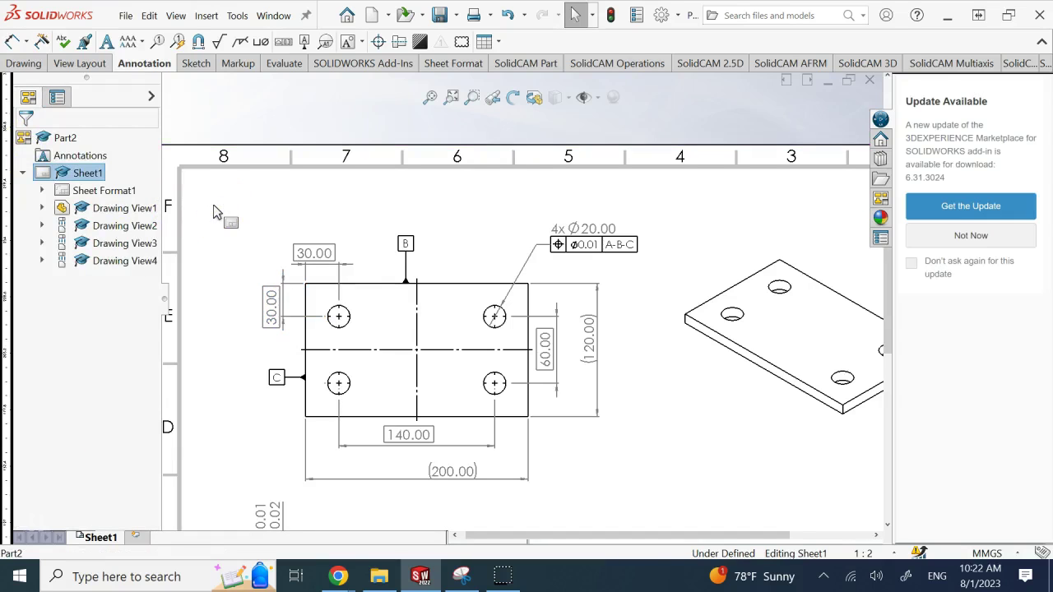
Set the 10.00 thickness dimension's tolerance to None and mark it as an Inspection Dimension.
{"action": "scroll", "coordinate": [317, 386], "scroll_direction": "up", "scroll_amount": 2}
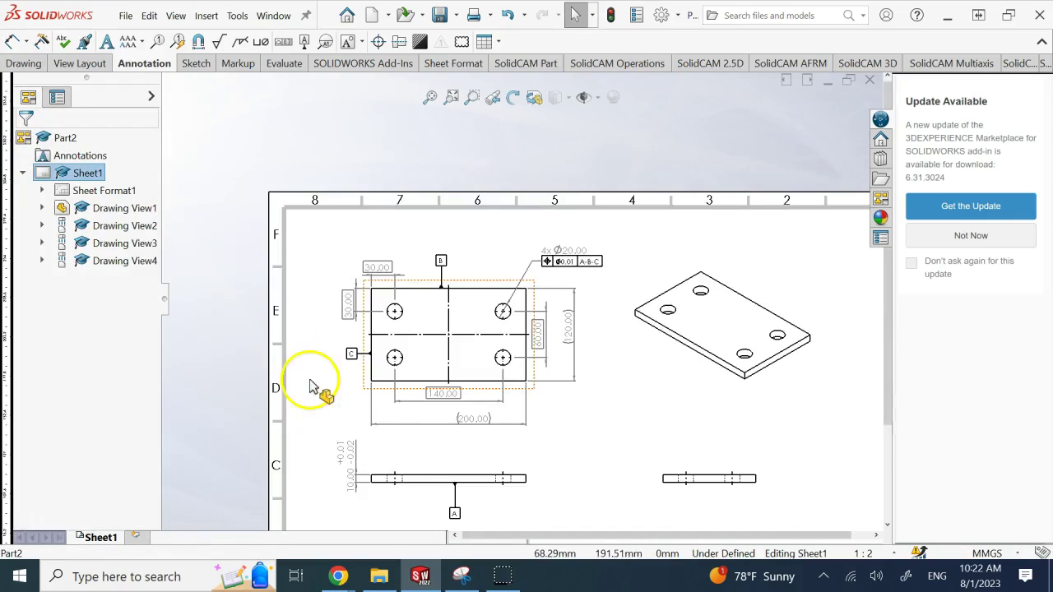
{"action": "scroll", "coordinate": [356, 486], "scroll_direction": "down", "scroll_amount": 1}
{"action": "left_click", "coordinate": [354, 486]}
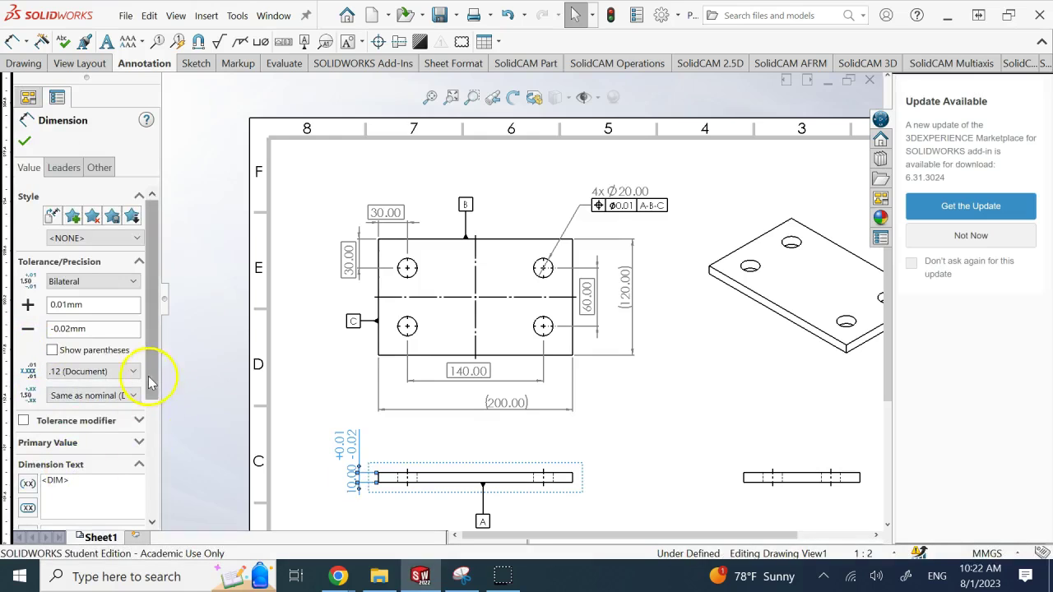
{"action": "left_click", "coordinate": [150, 414]}
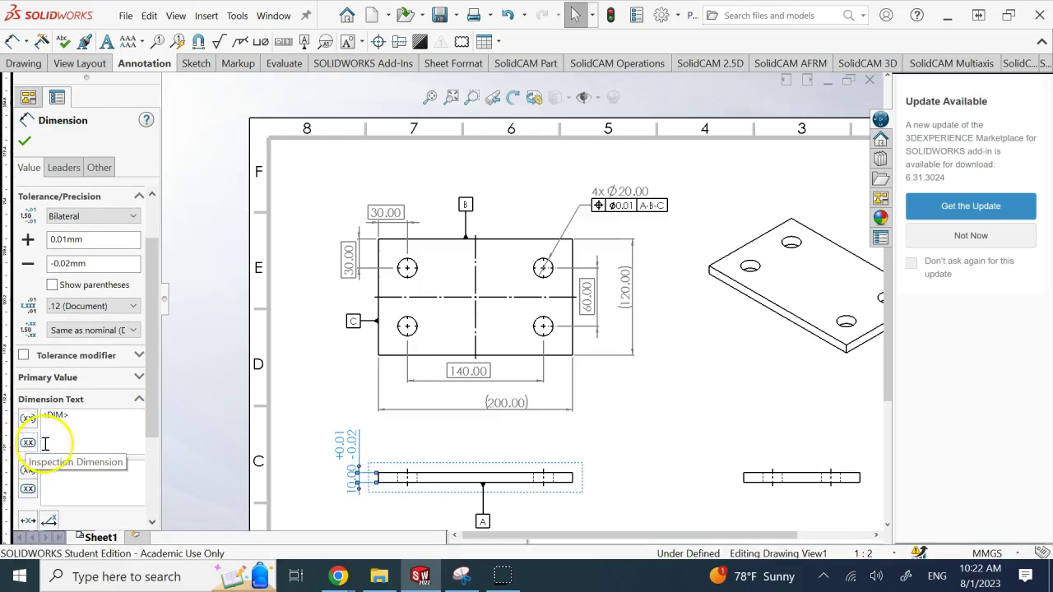
{"action": "left_click", "coordinate": [28, 445]}
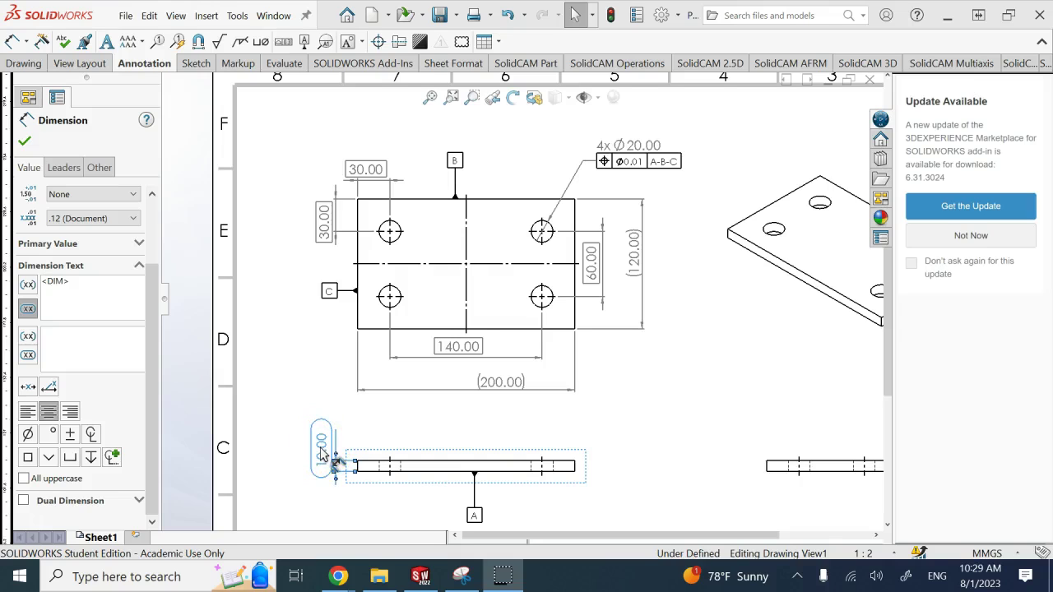
Drag the 10.00 inspection dimension to sit just left of the plate's edge view.
{"action": "left_click", "coordinate": [323, 445]}
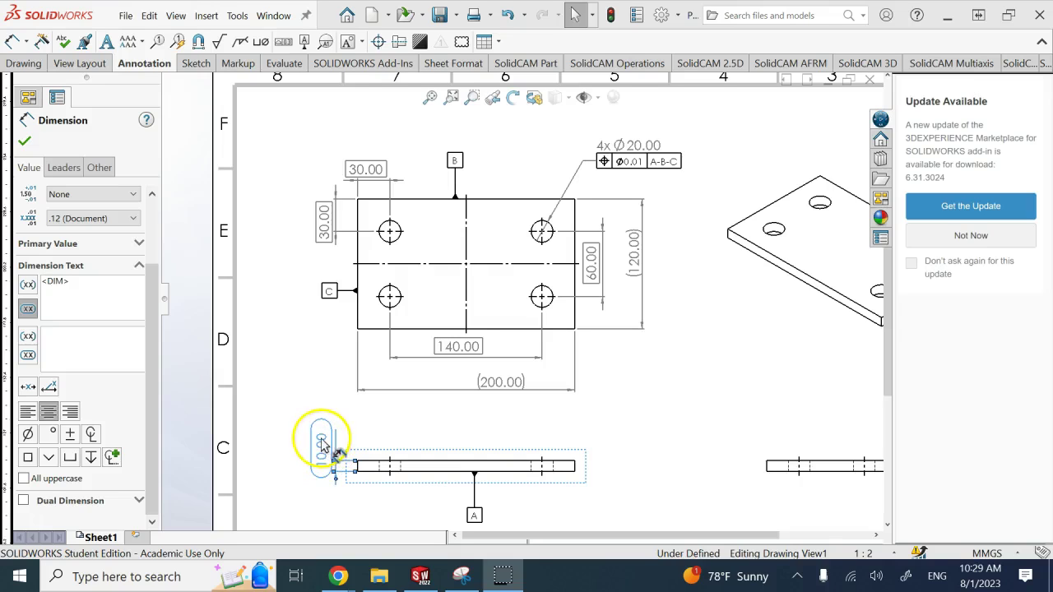
{"action": "mouse_move", "coordinate": [323, 445]}
{"action": "left_mouse_down"}
{"action": "mouse_move", "coordinate": [324, 421]}
{"action": "mouse_move", "coordinate": [332, 444]}
{"action": "left_mouse_up"}
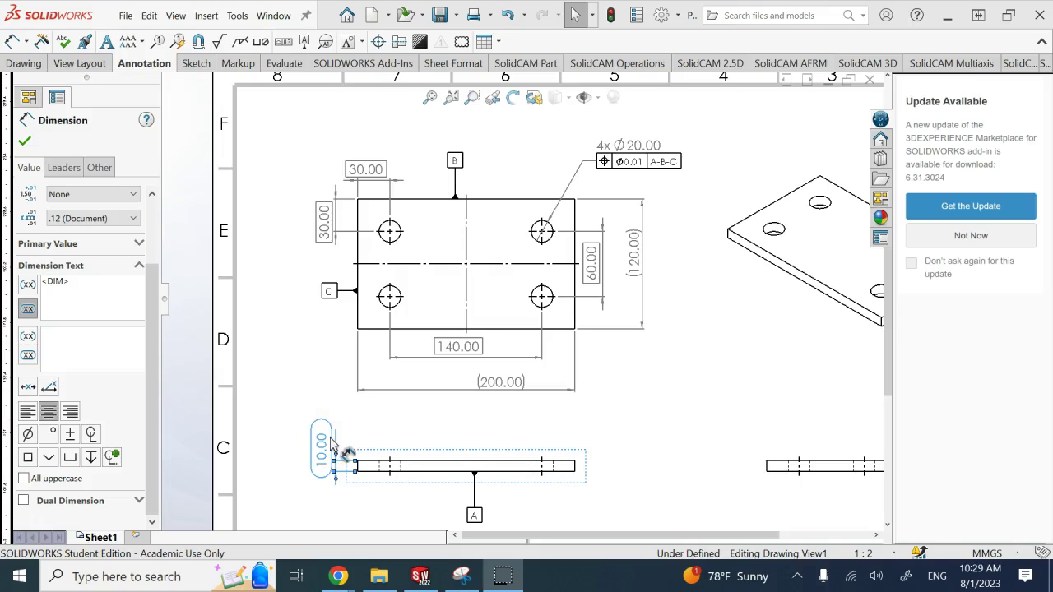
{"action": "mouse_move", "coordinate": [331, 444]}
{"action": "left_mouse_down"}
{"action": "mouse_move", "coordinate": [333, 399]}
{"action": "mouse_move", "coordinate": [329, 430]}
{"action": "mouse_move", "coordinate": [313, 430]}
{"action": "mouse_move", "coordinate": [324, 436]}
{"action": "left_mouse_up"}
{"action": "left_click_drag", "start_coordinate": [322, 436], "coordinate": [322, 448]}
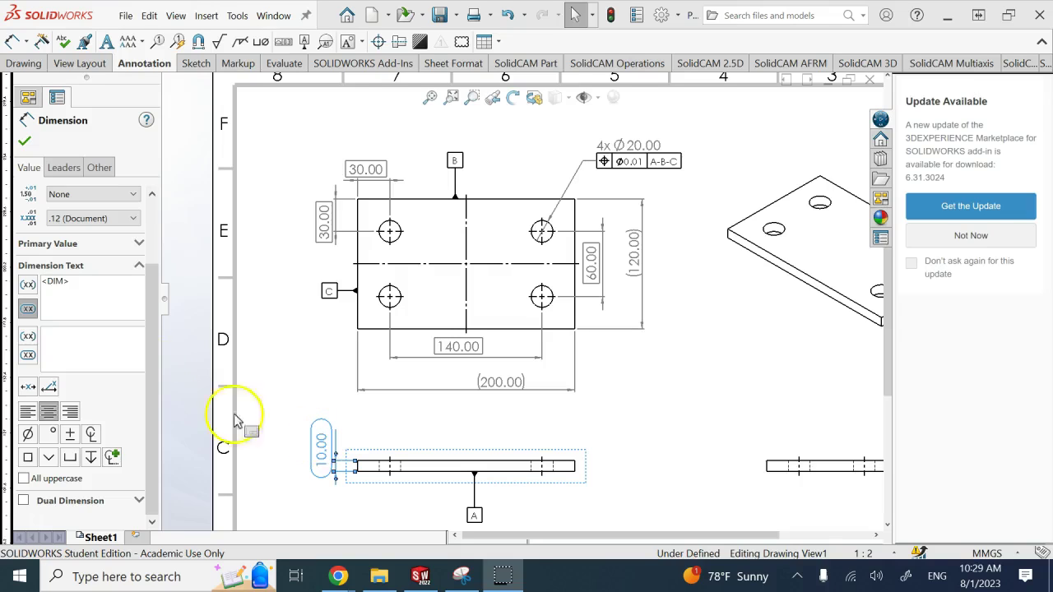
{"action": "left_click", "coordinate": [27, 309]}
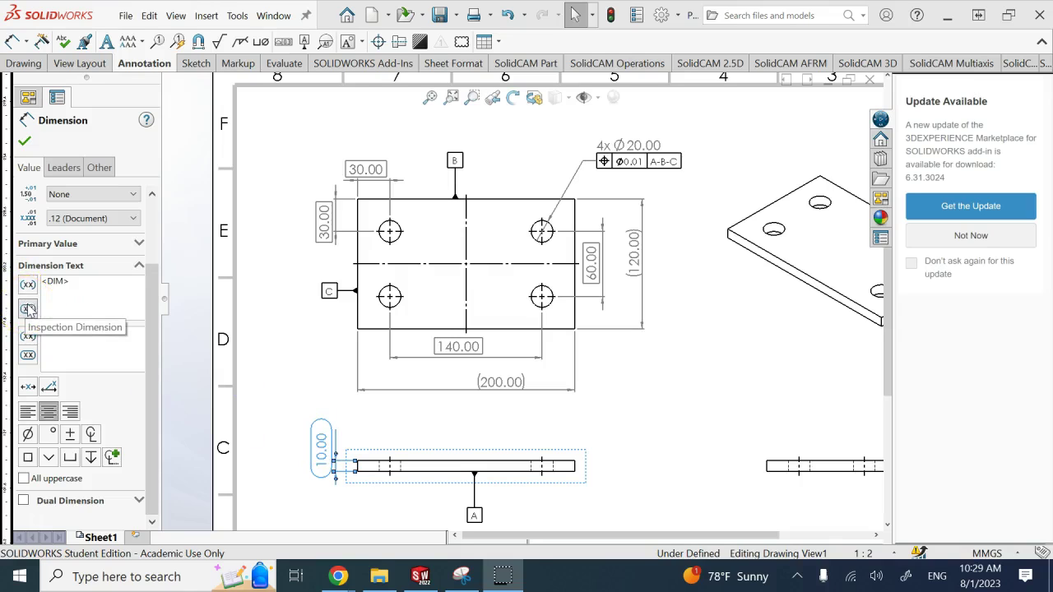
{"action": "left_click", "coordinate": [27, 310]}
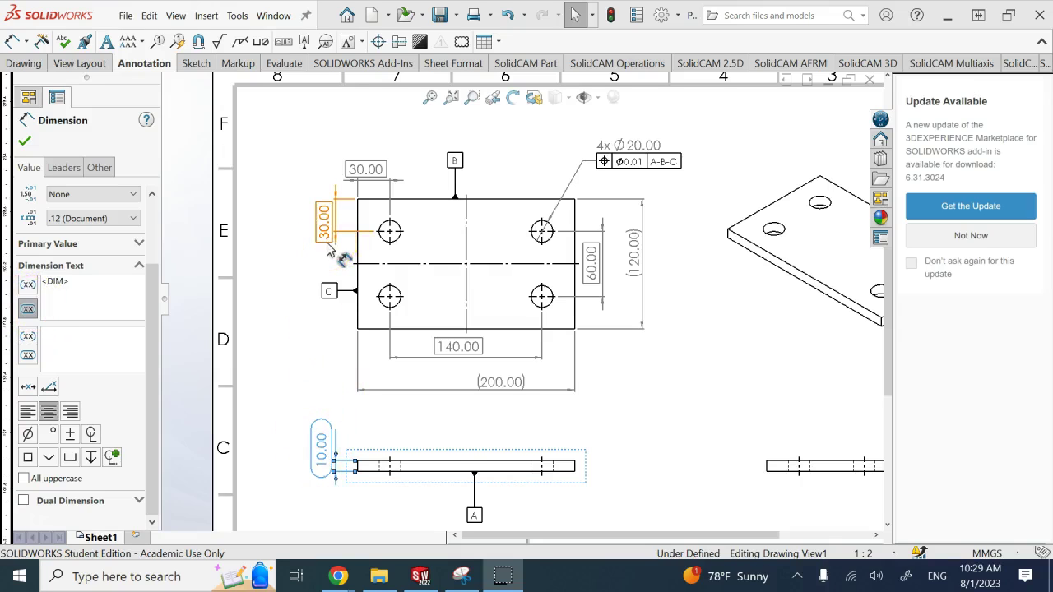
Place the cursor after <DIM> in the 10.00 dimension's Dimension Text box.
{"action": "left_click", "coordinate": [102, 283]}
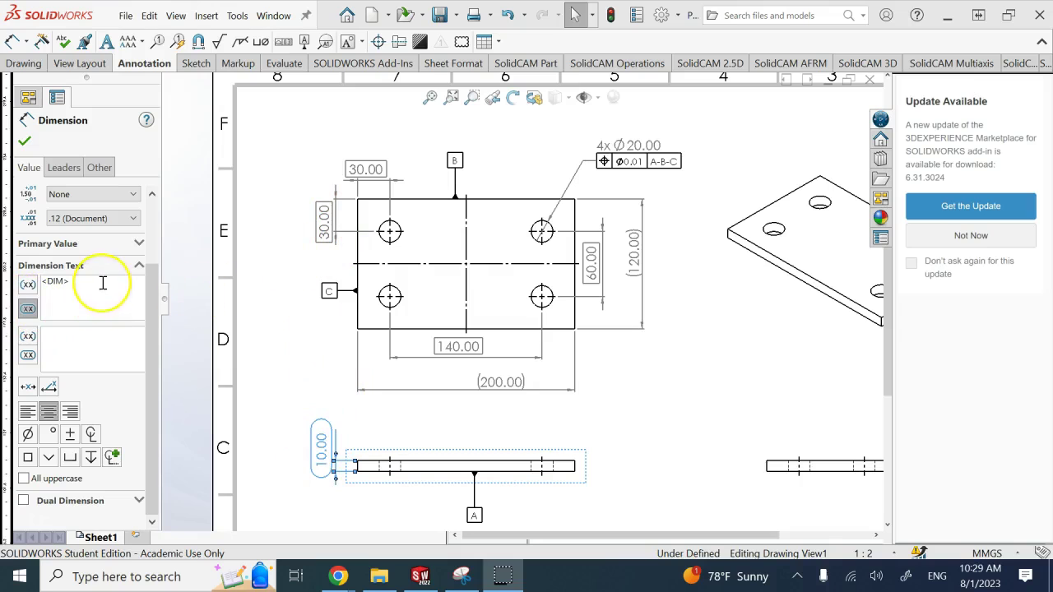
{"action": "left_click", "coordinate": [320, 444]}
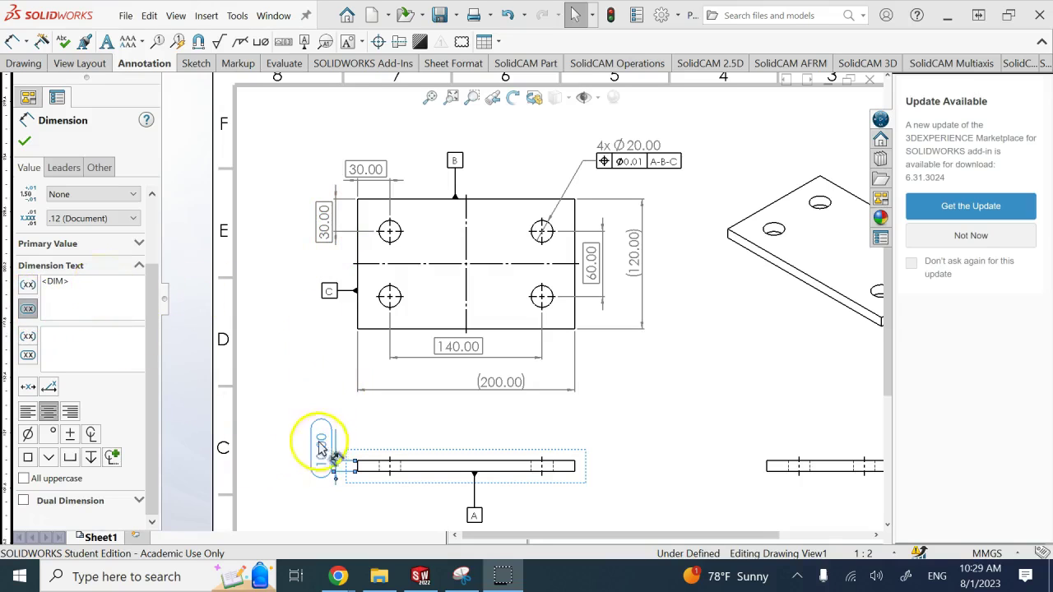
{"action": "left_click", "coordinate": [206, 351]}
{"action": "left_click", "coordinate": [111, 287]}
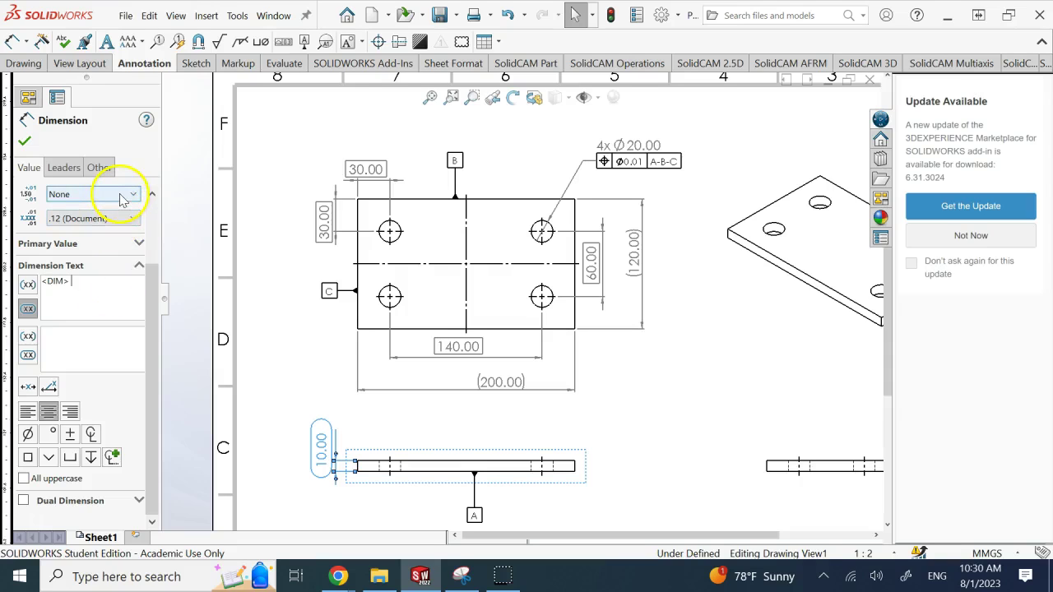
Keep the tolerance at None and append '| 100%' after <DIM> in the thickness dimension text.
{"action": "scroll", "coordinate": [662, 477], "scroll_direction": "down", "scroll_amount": 5}
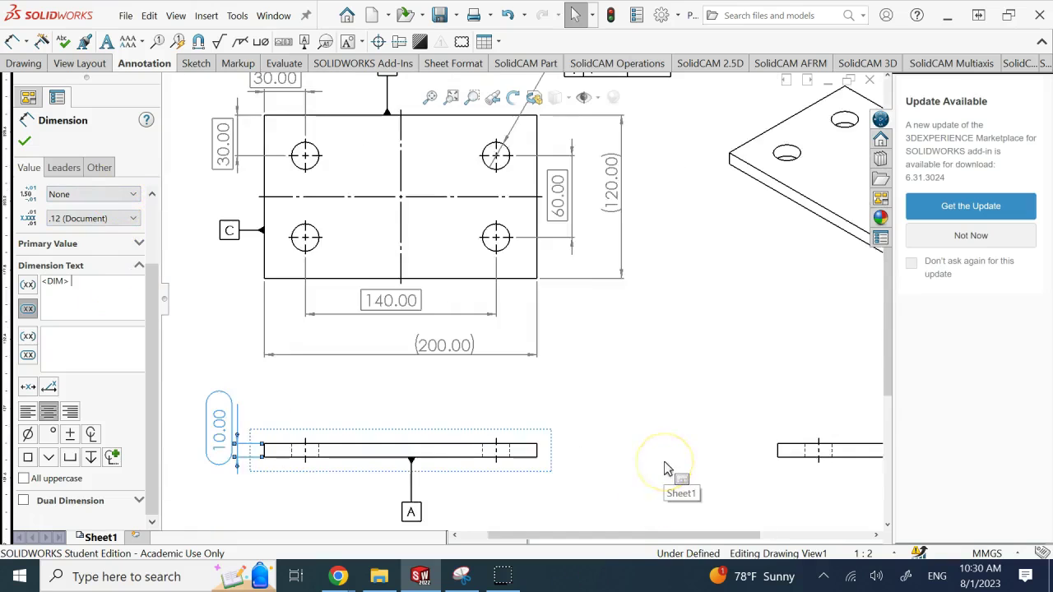
{"action": "scroll", "coordinate": [665, 470], "scroll_direction": "up", "scroll_amount": 4}
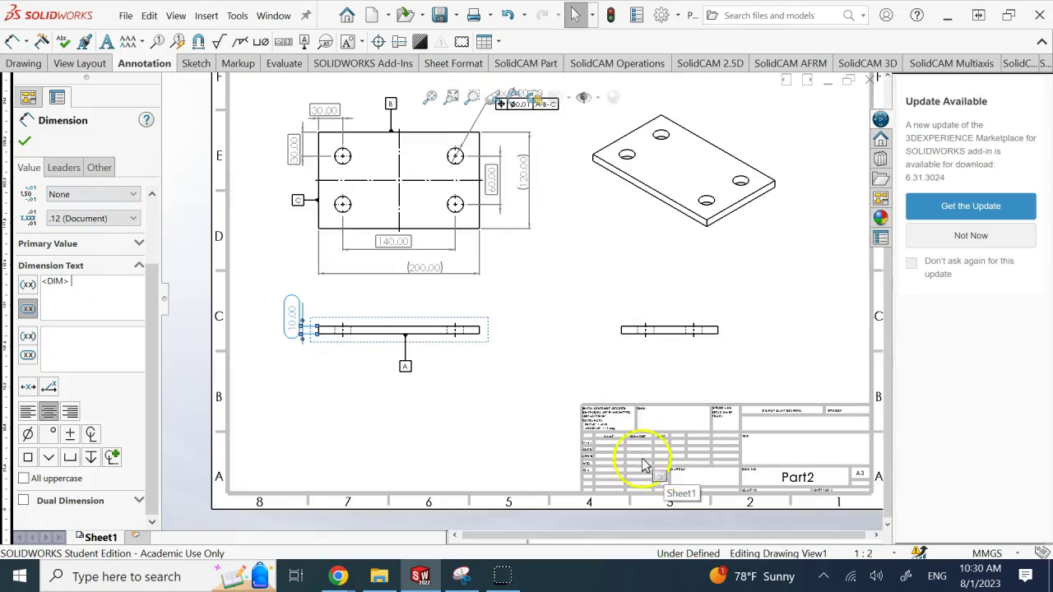
{"action": "scroll", "coordinate": [650, 458], "scroll_direction": "down", "scroll_amount": 5}
{"action": "scroll", "coordinate": [540, 366], "scroll_direction": "up", "scroll_amount": 5}
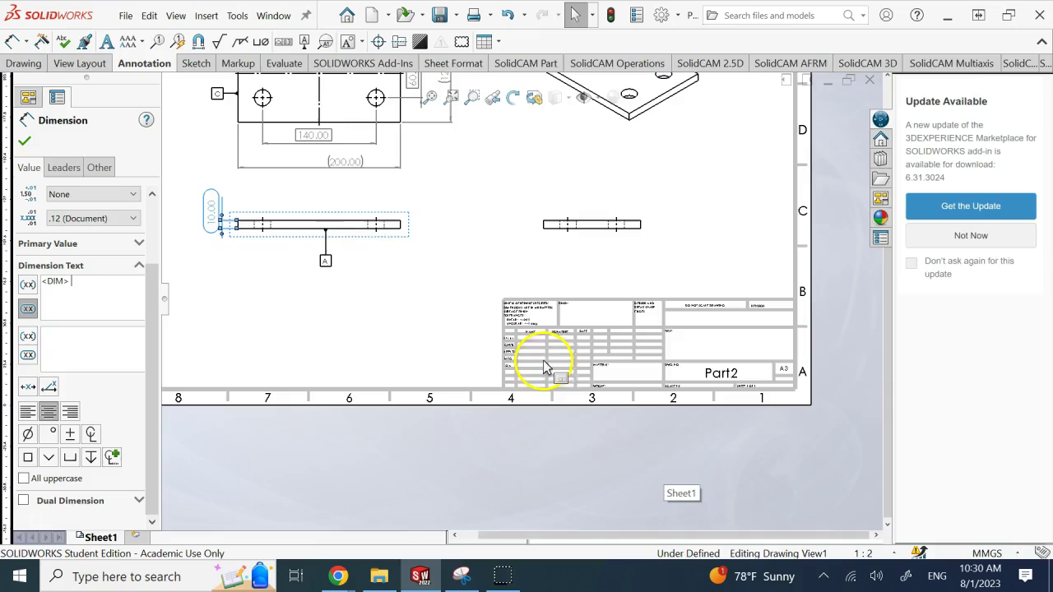
{"action": "scroll", "coordinate": [342, 221], "scroll_direction": "up", "scroll_amount": 2}
{"action": "scroll", "coordinate": [342, 221], "scroll_direction": "down", "scroll_amount": 4}
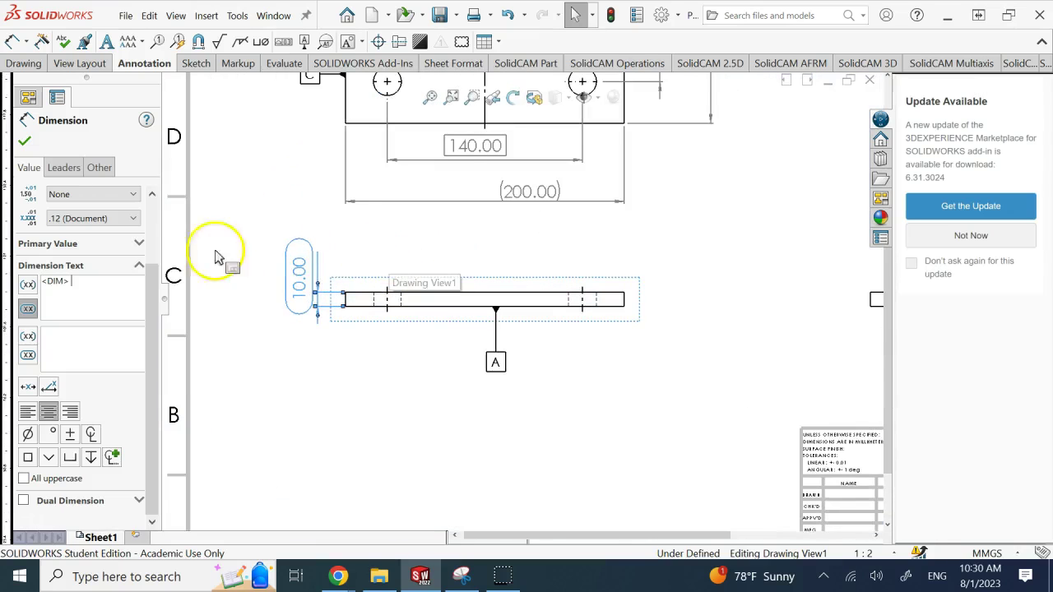
{"action": "left_click", "coordinate": [90, 197]}
{"action": "left_click", "coordinate": [90, 207]}
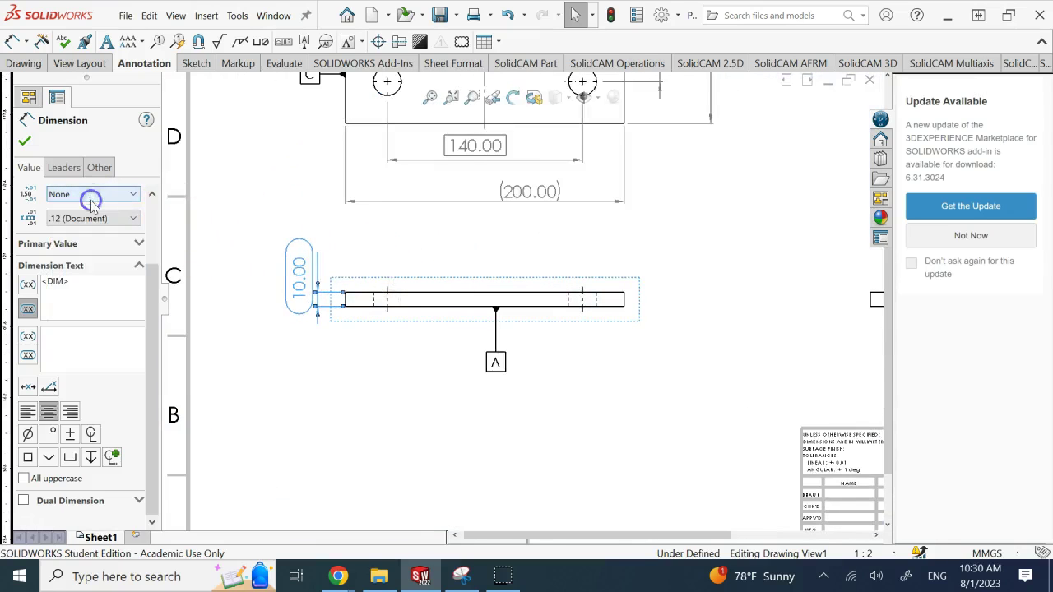
{"action": "left_click", "coordinate": [83, 284]}
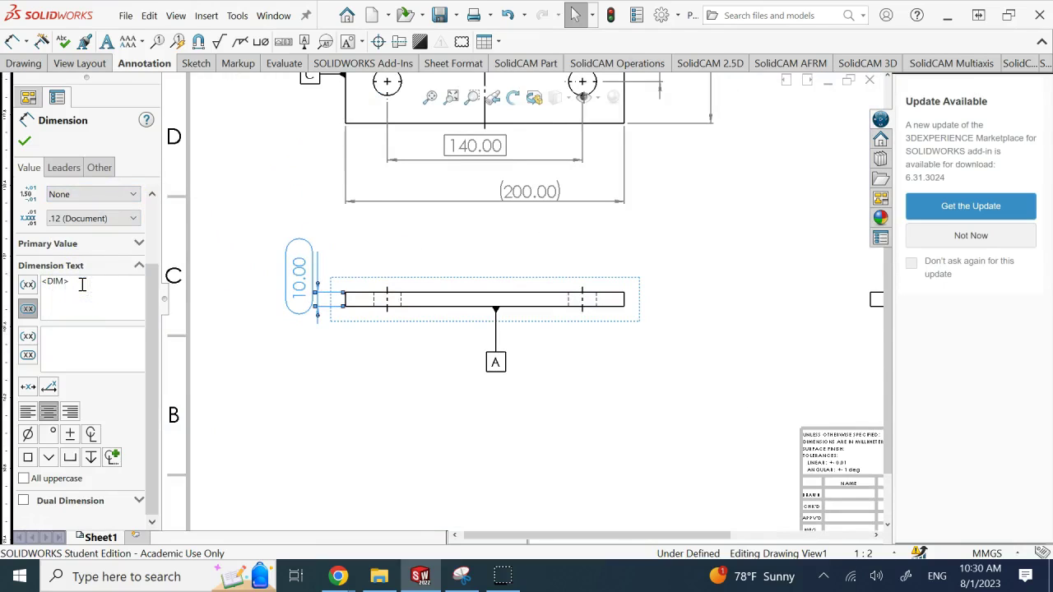
{"action": "type", "text": "|"}
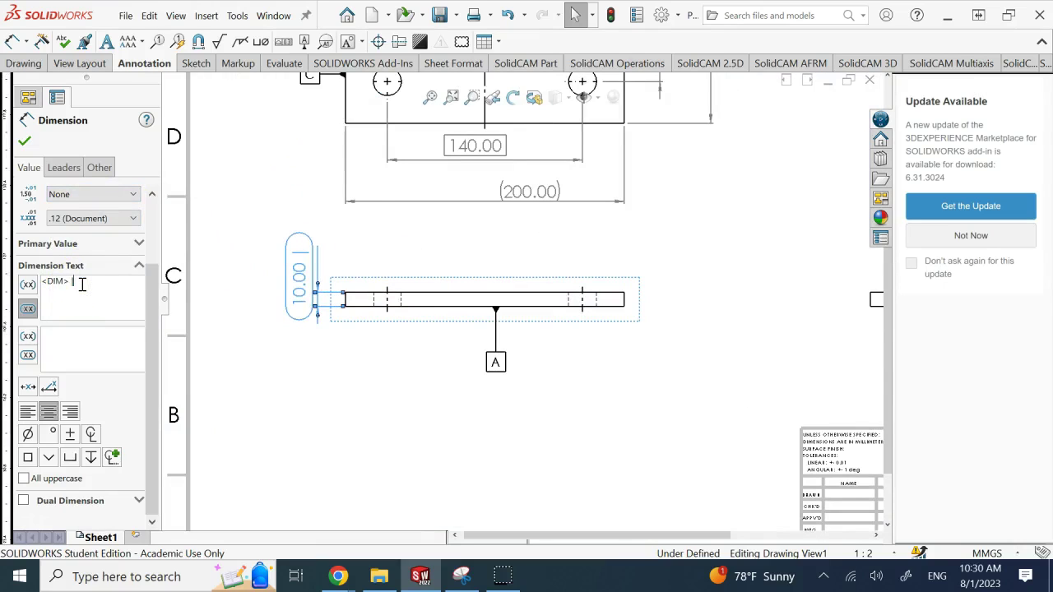
{"action": "type", "text": " 100%"}
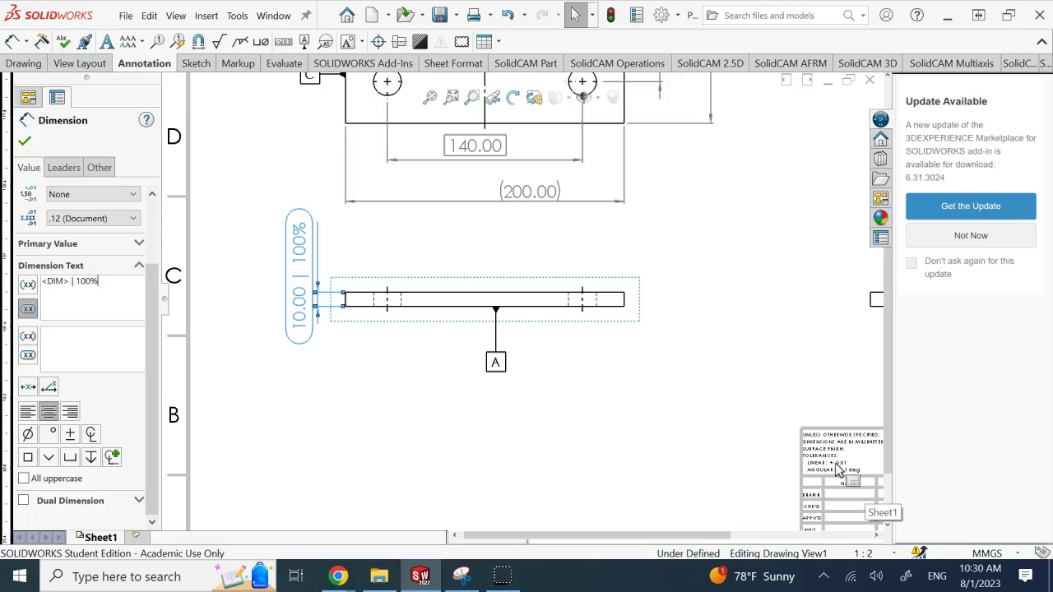
{"action": "left_click", "coordinate": [23, 141]}
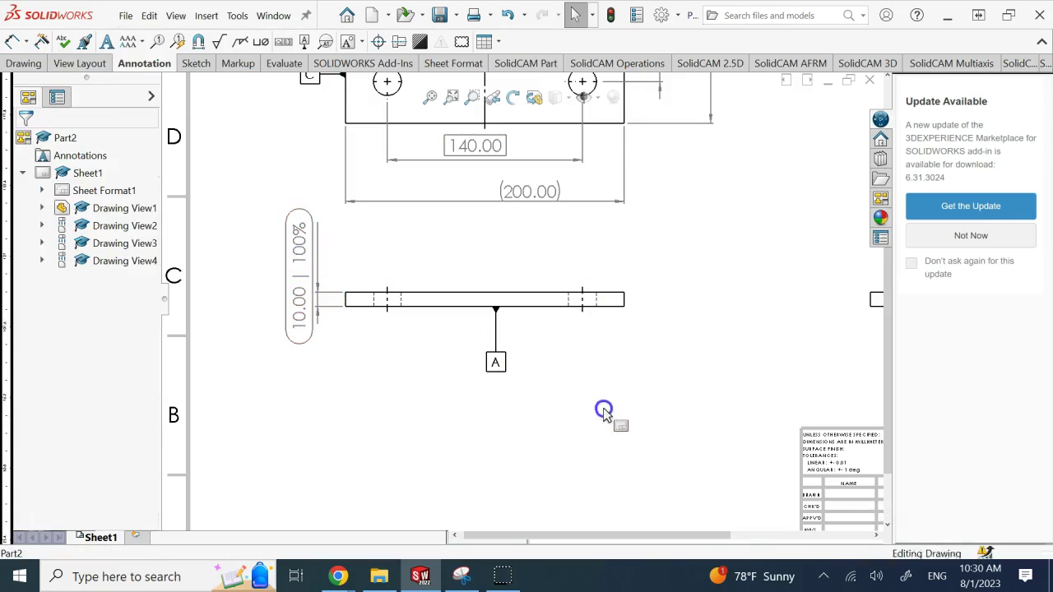
{"action": "scroll", "coordinate": [653, 279], "scroll_direction": "up", "scroll_amount": 5}
{"action": "scroll", "coordinate": [666, 231], "scroll_direction": "down", "scroll_amount": 4}
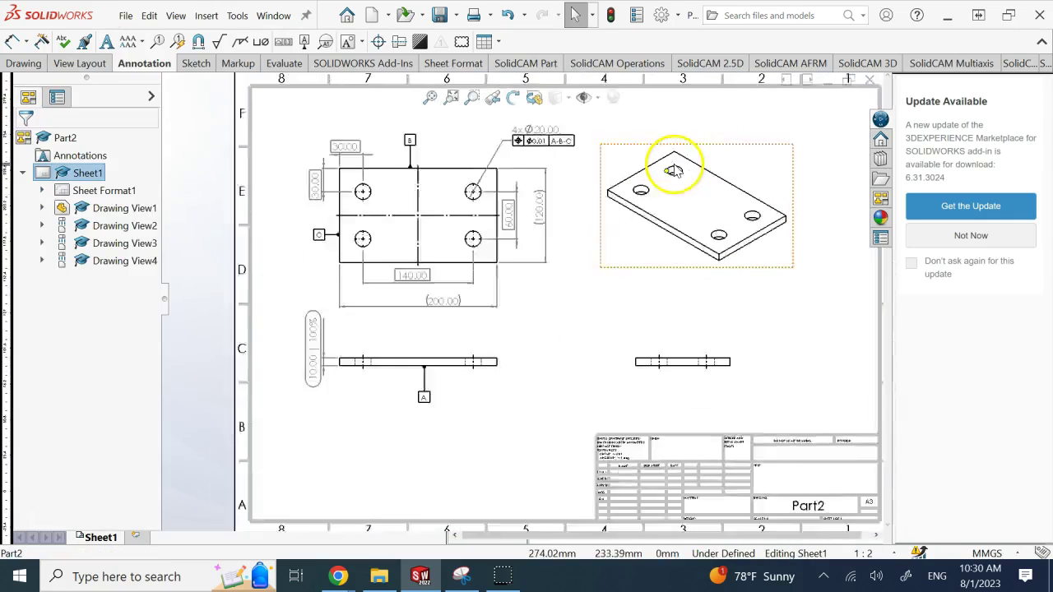
{"action": "scroll", "coordinate": [673, 170], "scroll_direction": "down", "scroll_amount": 2}
{"action": "scroll", "coordinate": [243, 331], "scroll_direction": "down", "scroll_amount": 1}
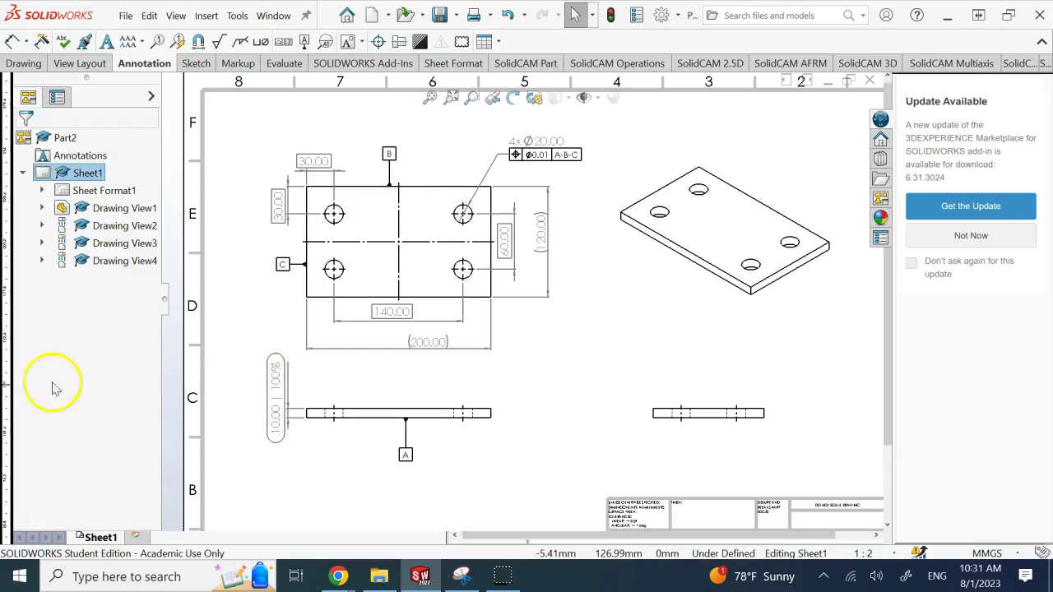
{"action": "left_click", "coordinate": [255, 394]}
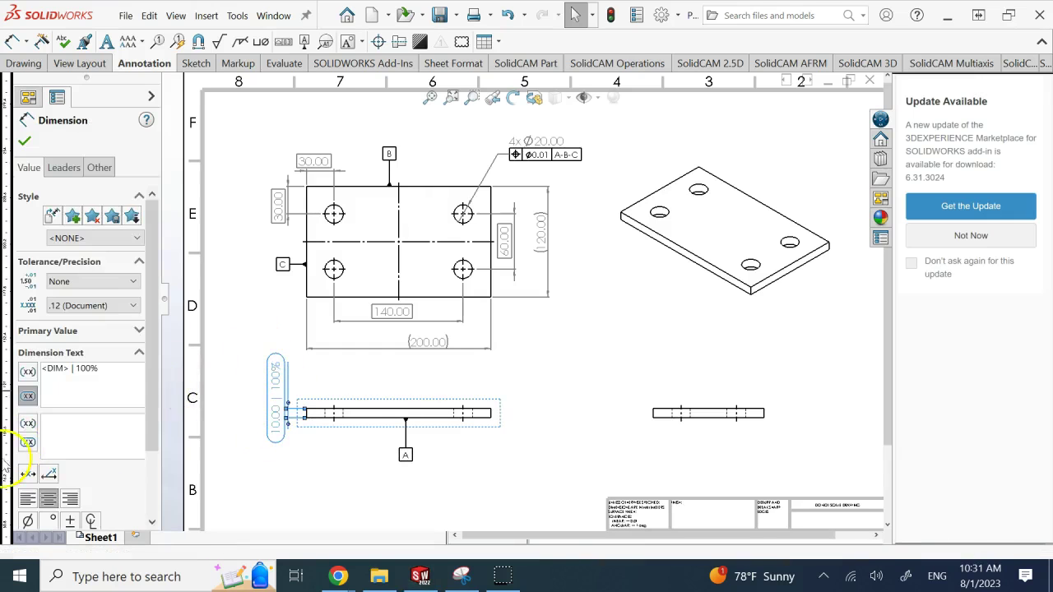
{"action": "left_click", "coordinate": [24, 140]}
{"action": "left_click", "coordinate": [690, 358]}
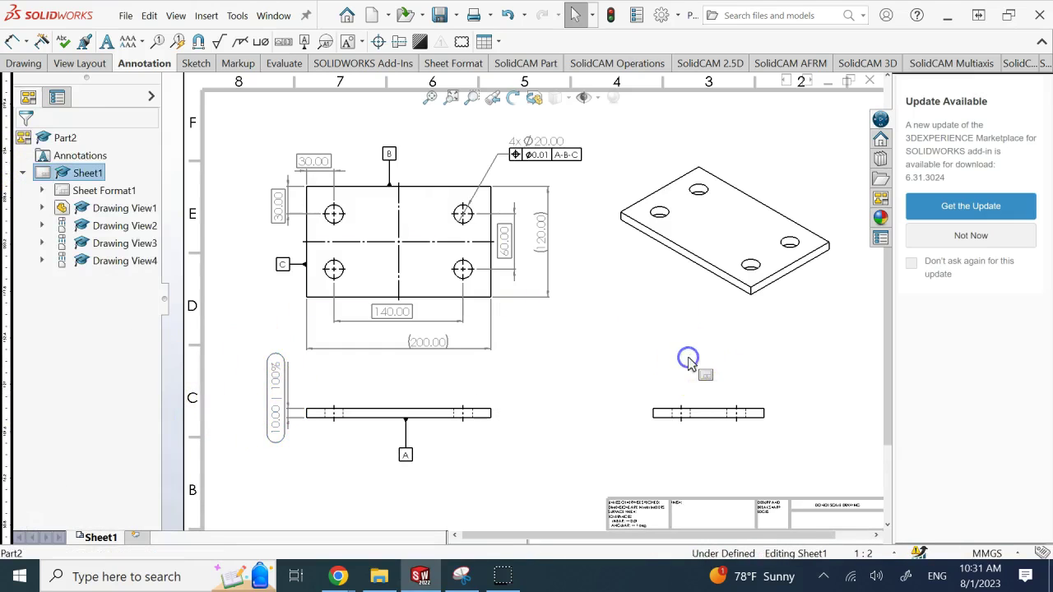